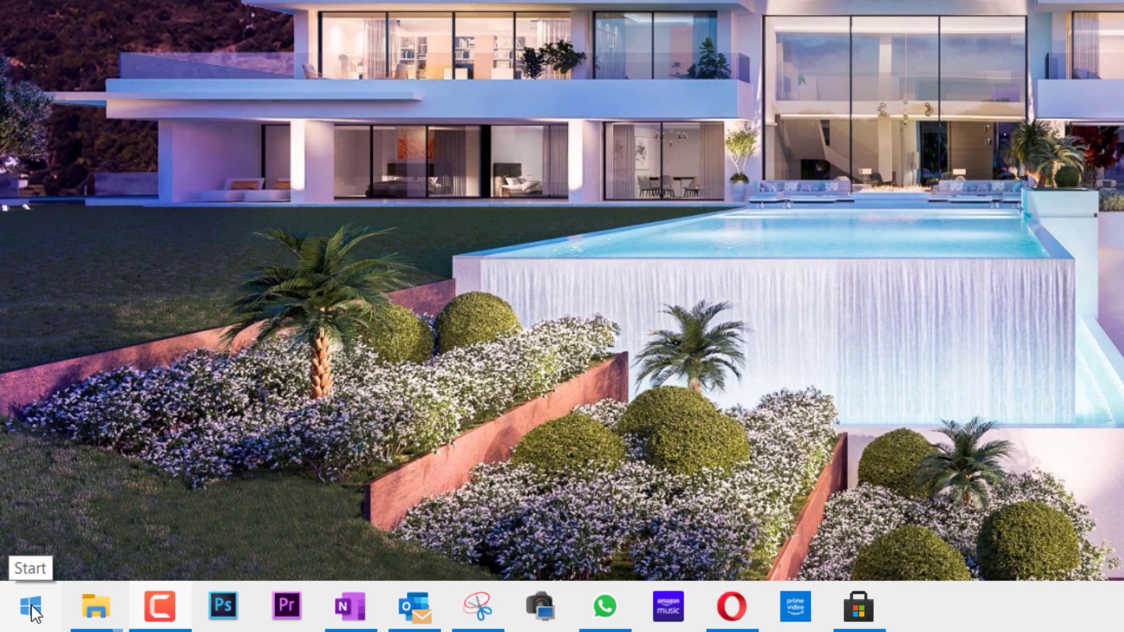
Open Device Manager and show the Unknown device's Hardware IDs (USB\VID_045E&PID_02A9) in its properties
right_click(32, 608)
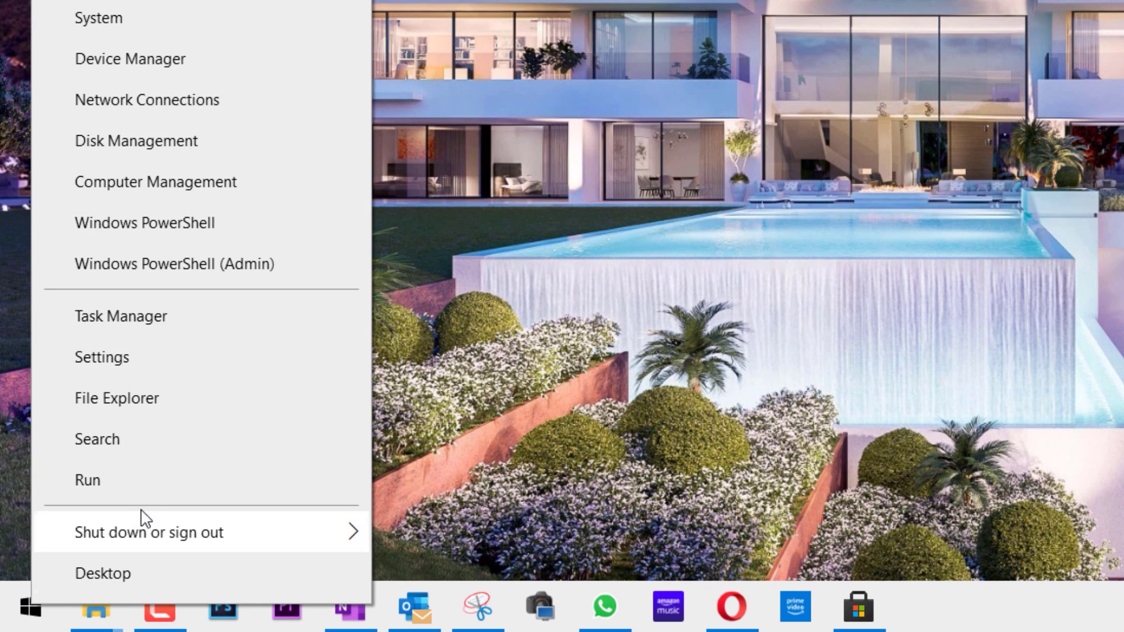
click(234, 63)
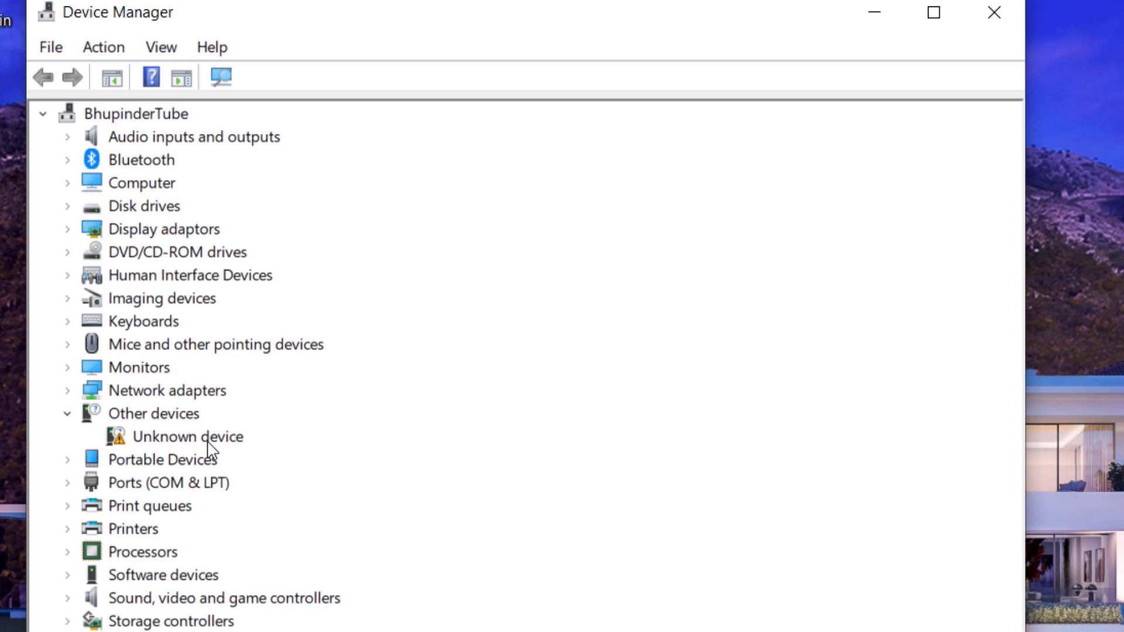
double_click(176, 437)
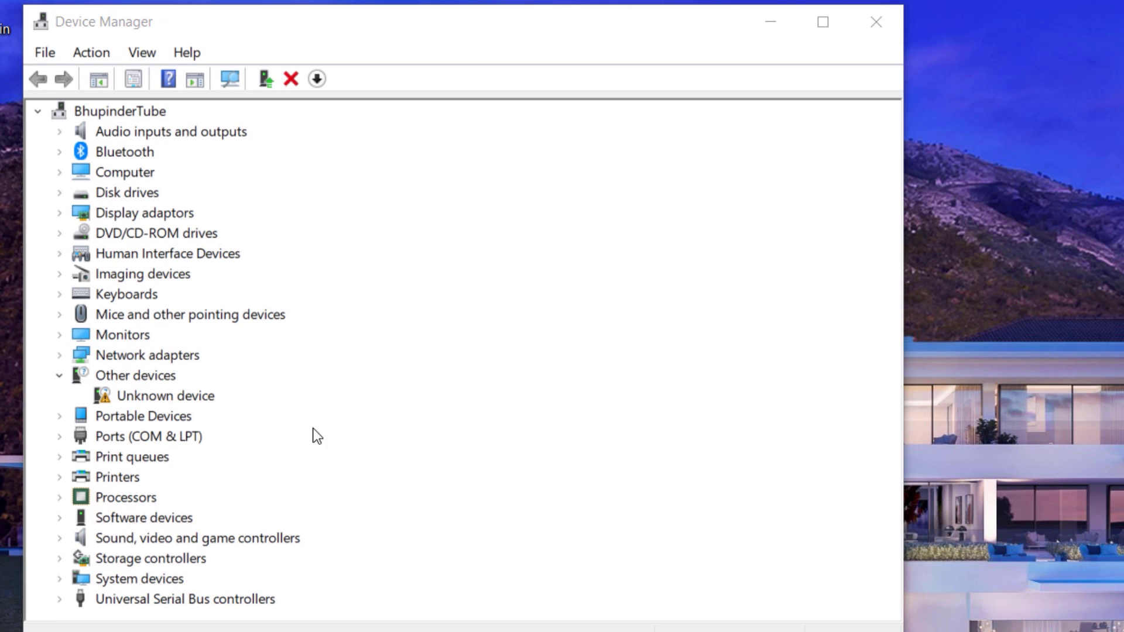
right_click(203, 399)
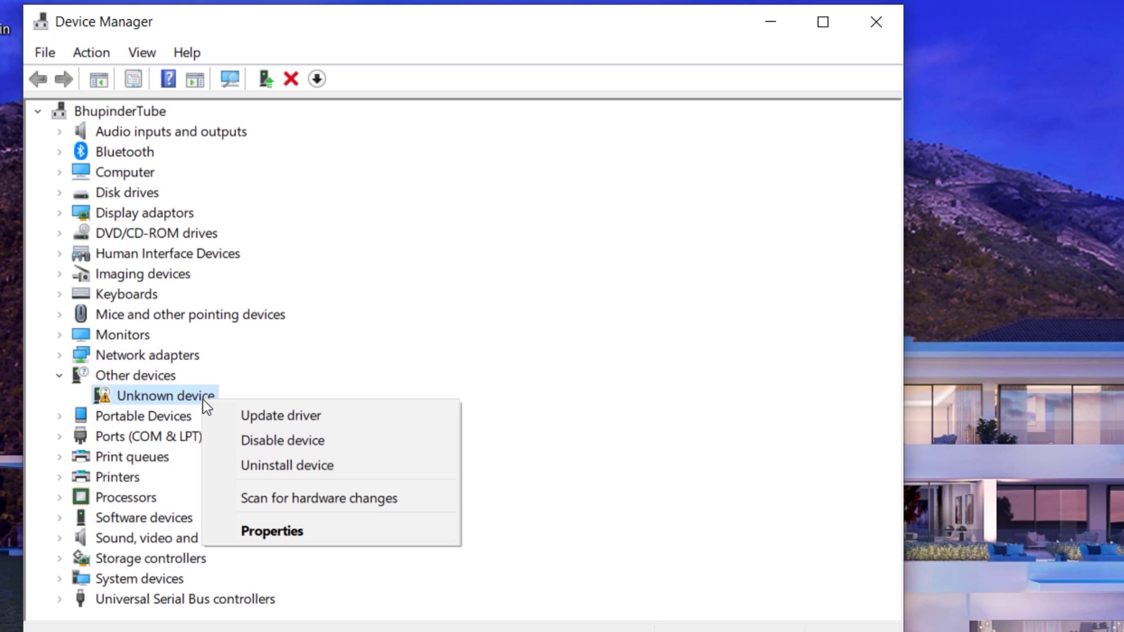
click(281, 530)
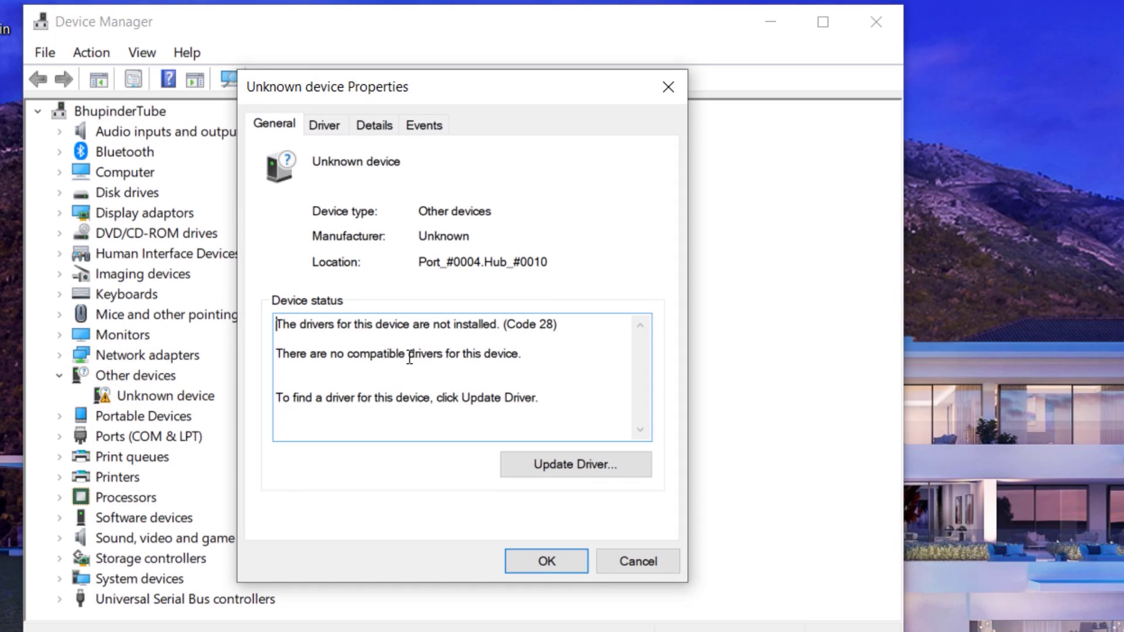
click(374, 138)
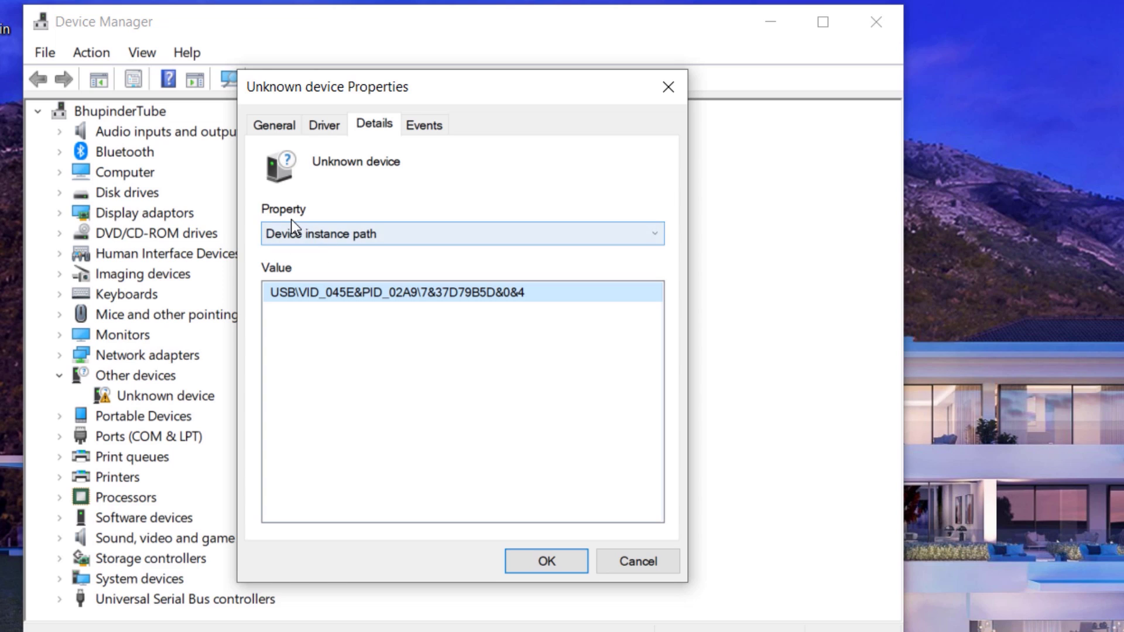
click(467, 237)
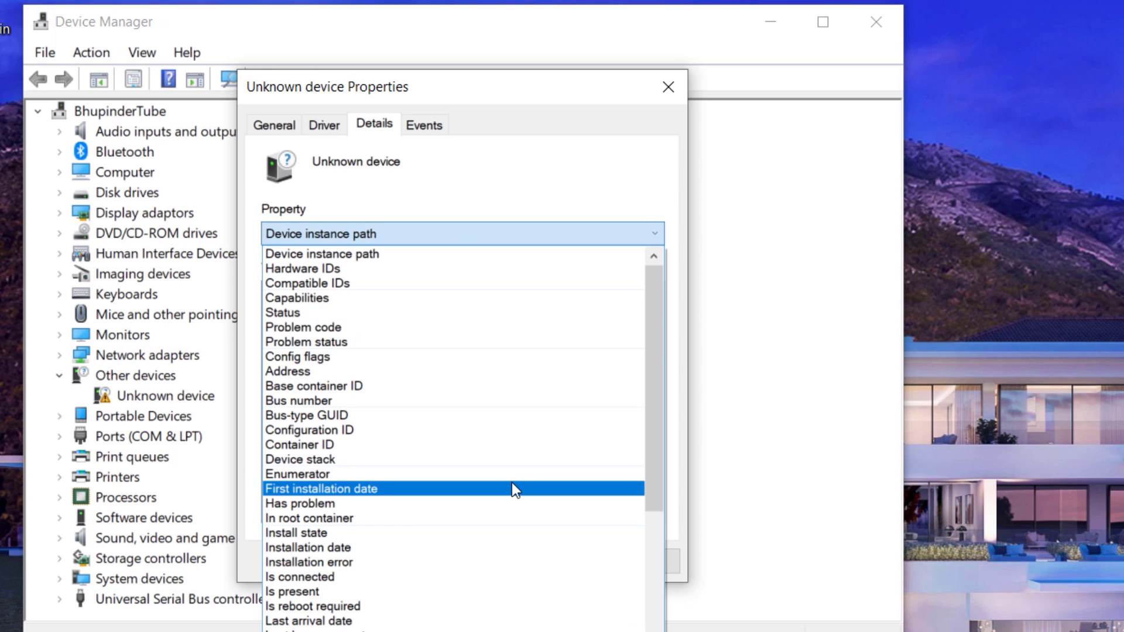
click(345, 273)
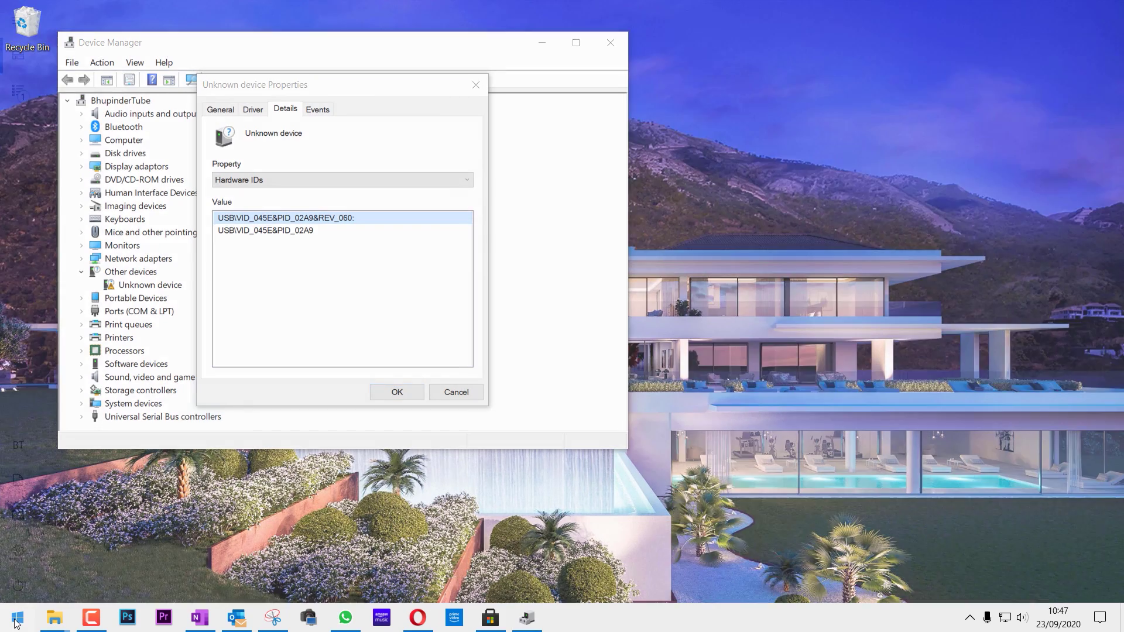
Launch Notepad, type the product ID 02A9, and save it to the Desktop as 'a'
click(16, 621)
text(note)
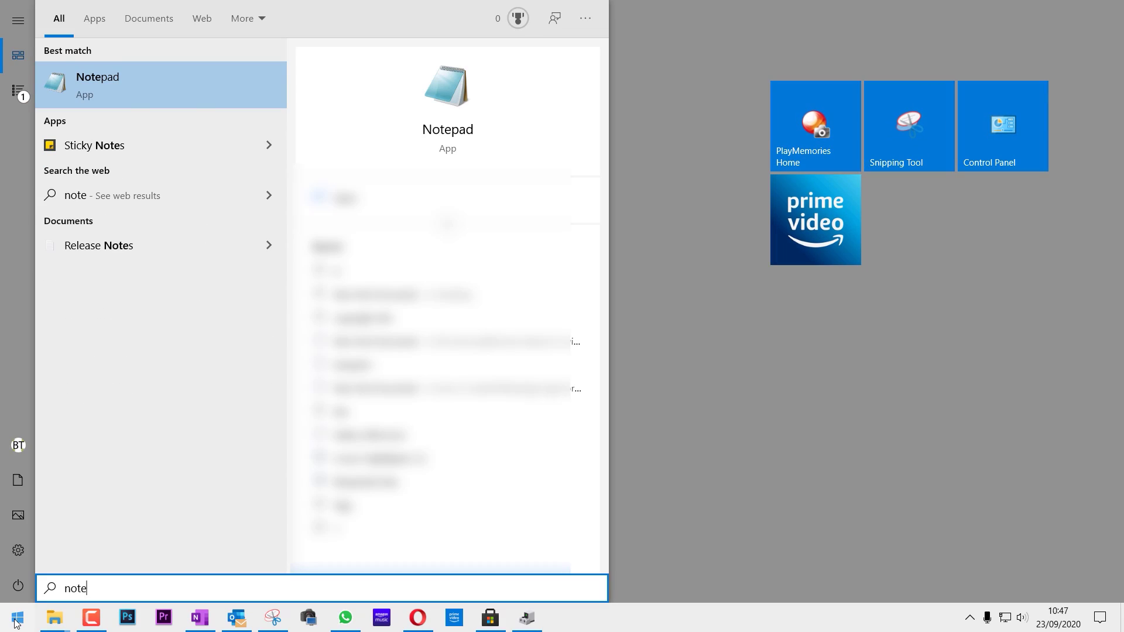
key(Return)
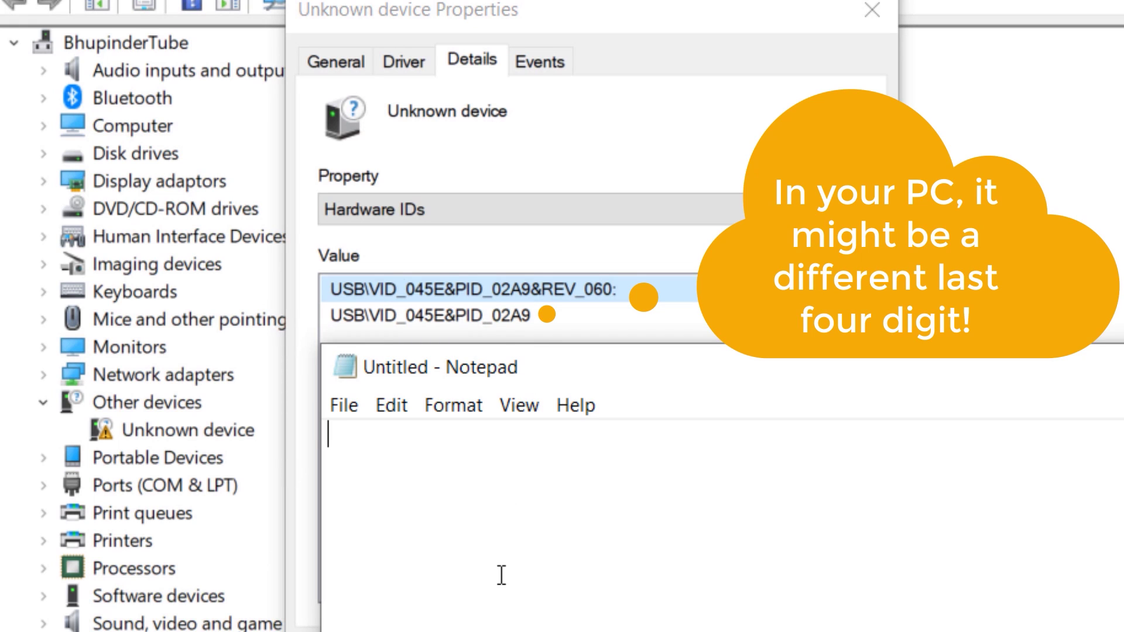
text(0)
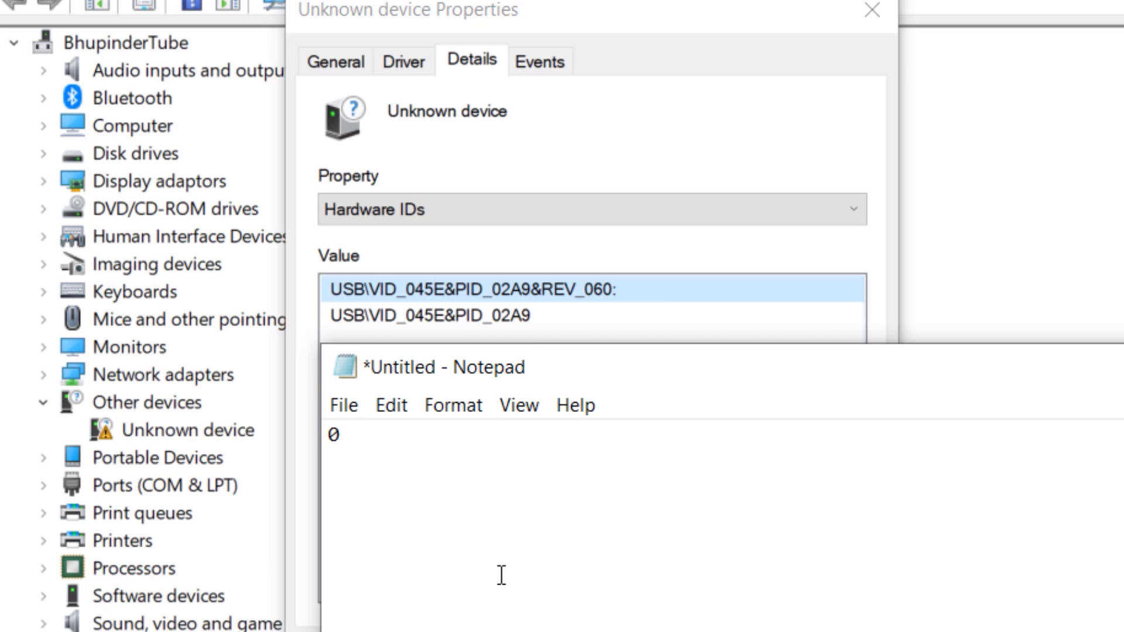
text(2A9)
key(ctrl+s)
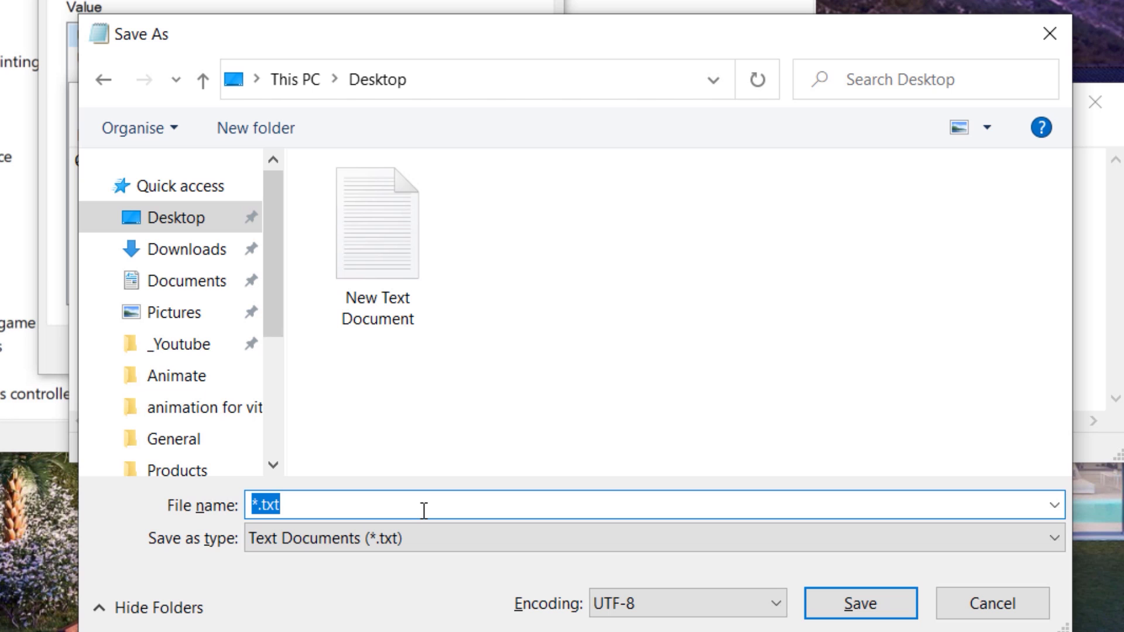
text(a)
key(Return)
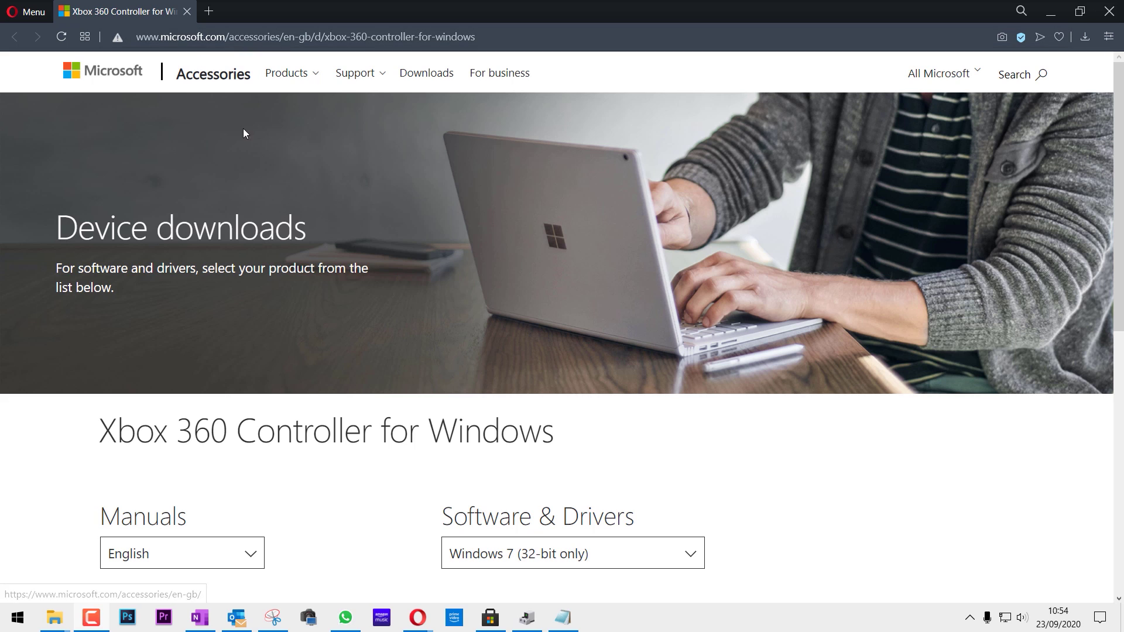
Choose Windows 7 (64-bit only) and save Xbox 360 Accessories Software 1.2 as Xbox360_64Eng on the Desktop
scroll(381, 317, down, 3)
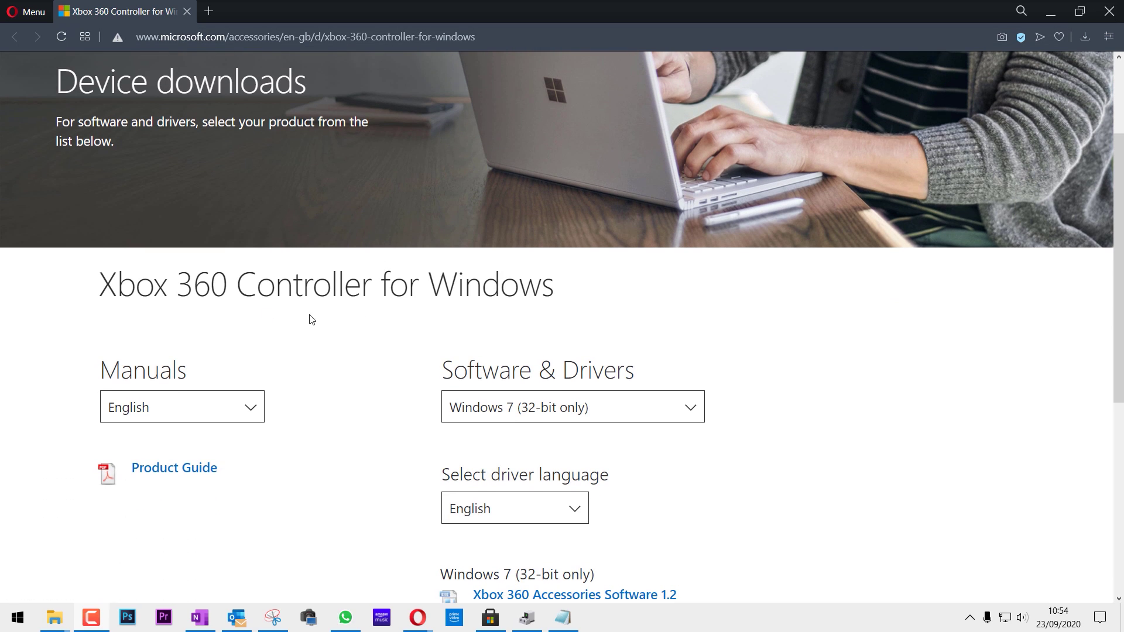
scroll(343, 319, down, 3)
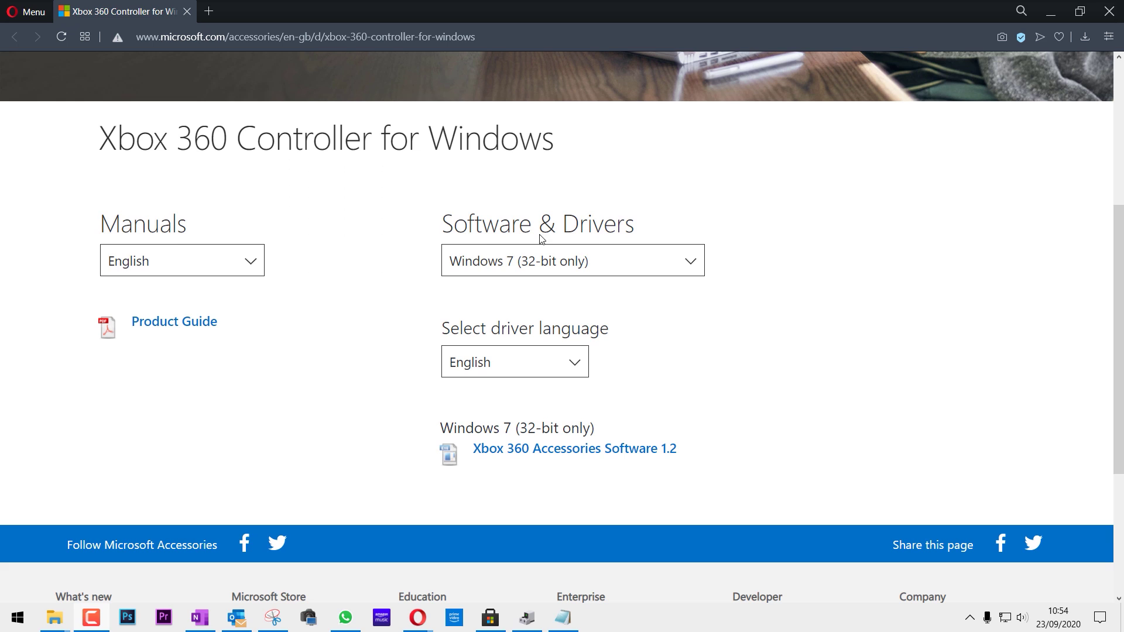
click(631, 261)
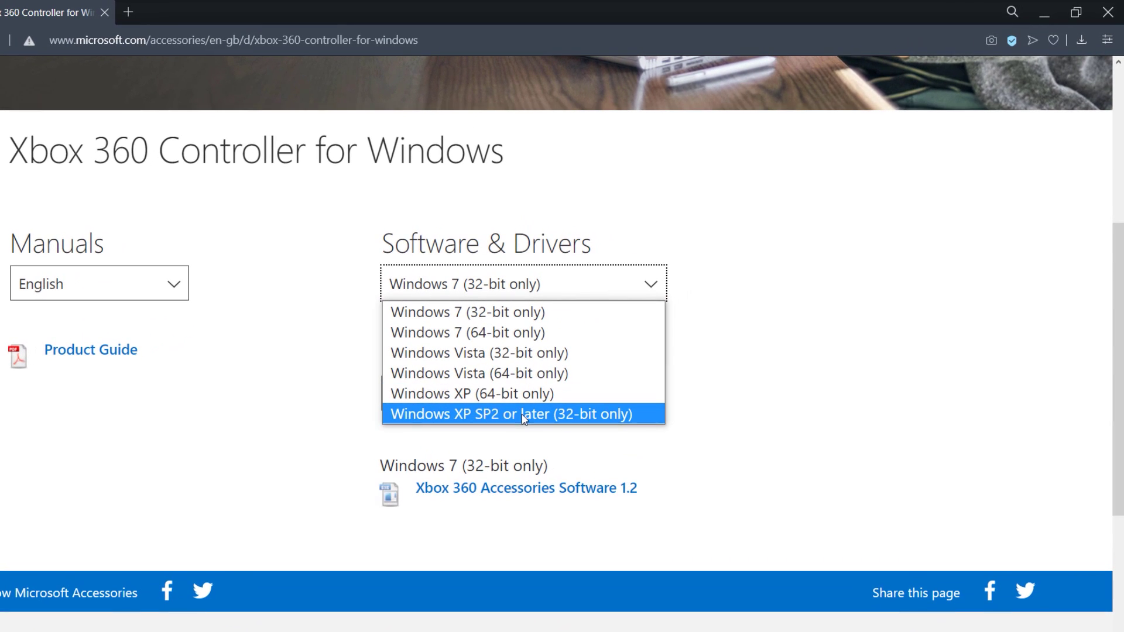
scroll(545, 417, up, 2)
click(542, 412)
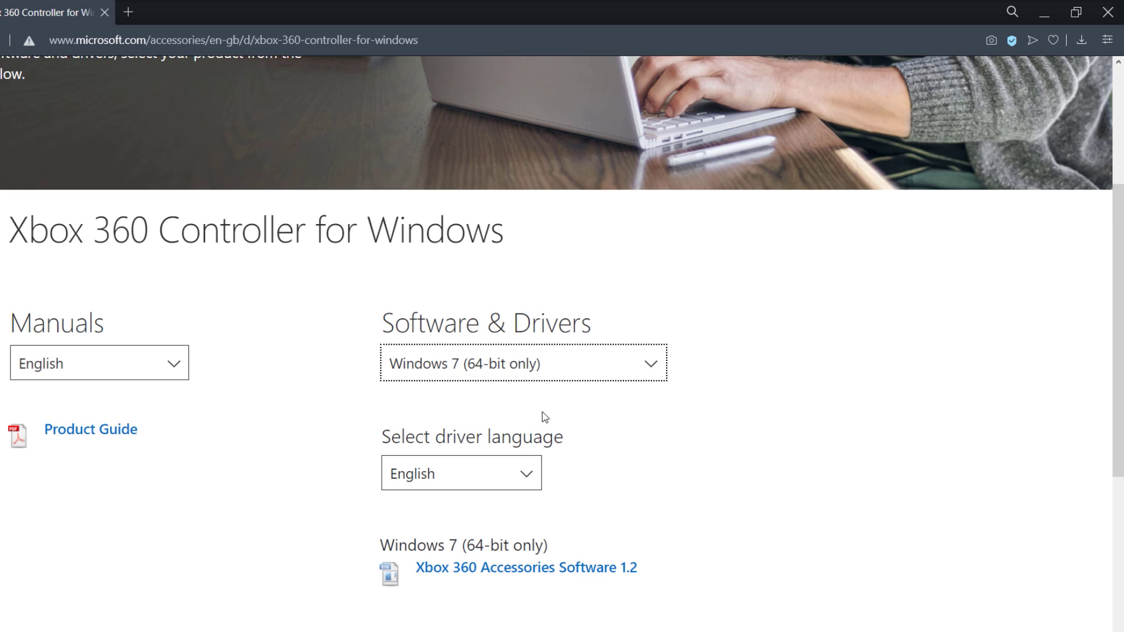
click(484, 568)
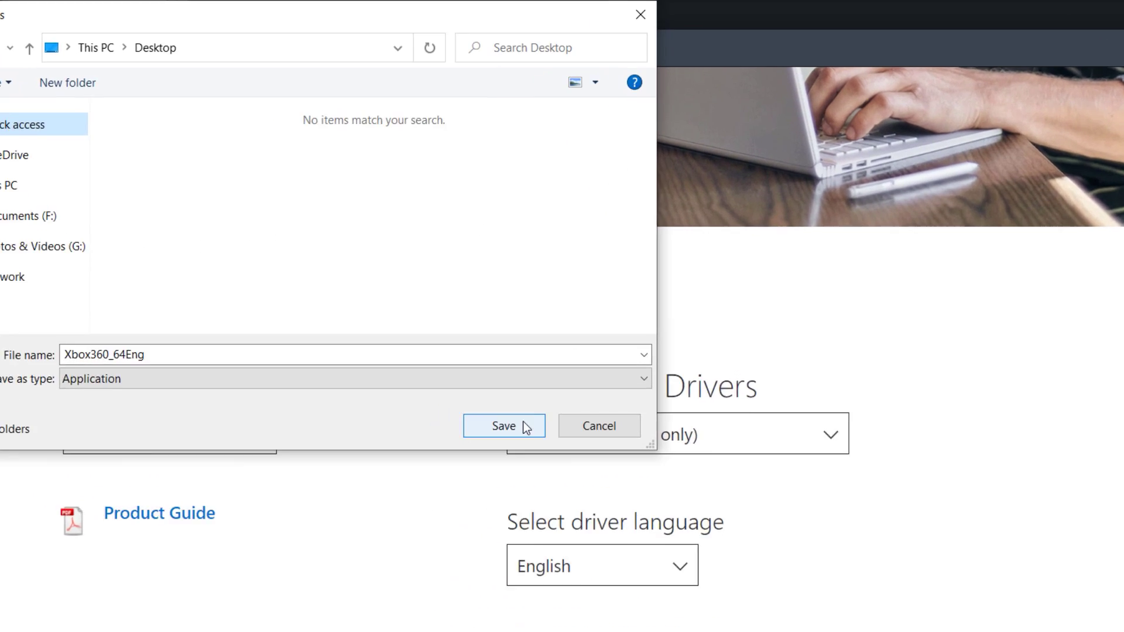
click(399, 355)
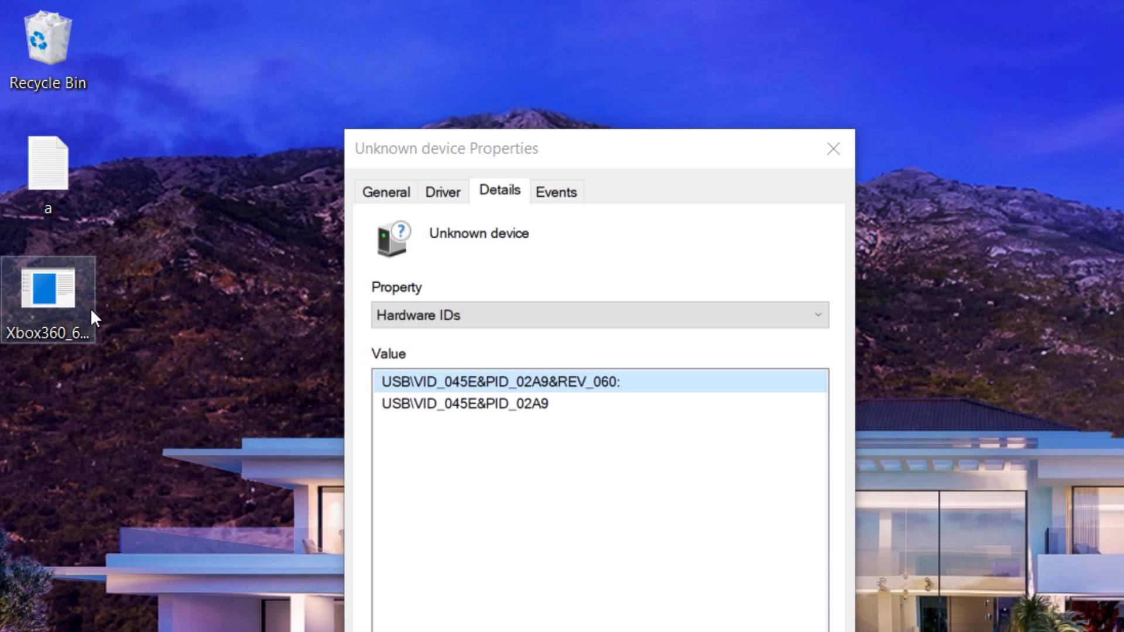
Extract the downloaded Xbox360_64Eng file onto the Desktop
click(69, 293)
right_click(69, 294)
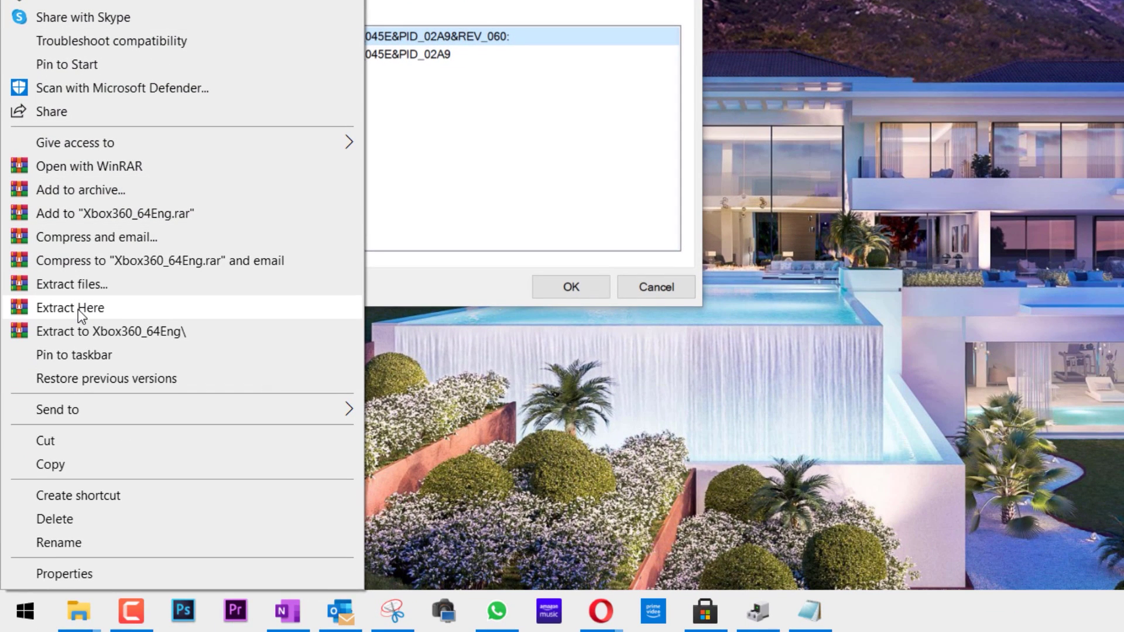
click(78, 308)
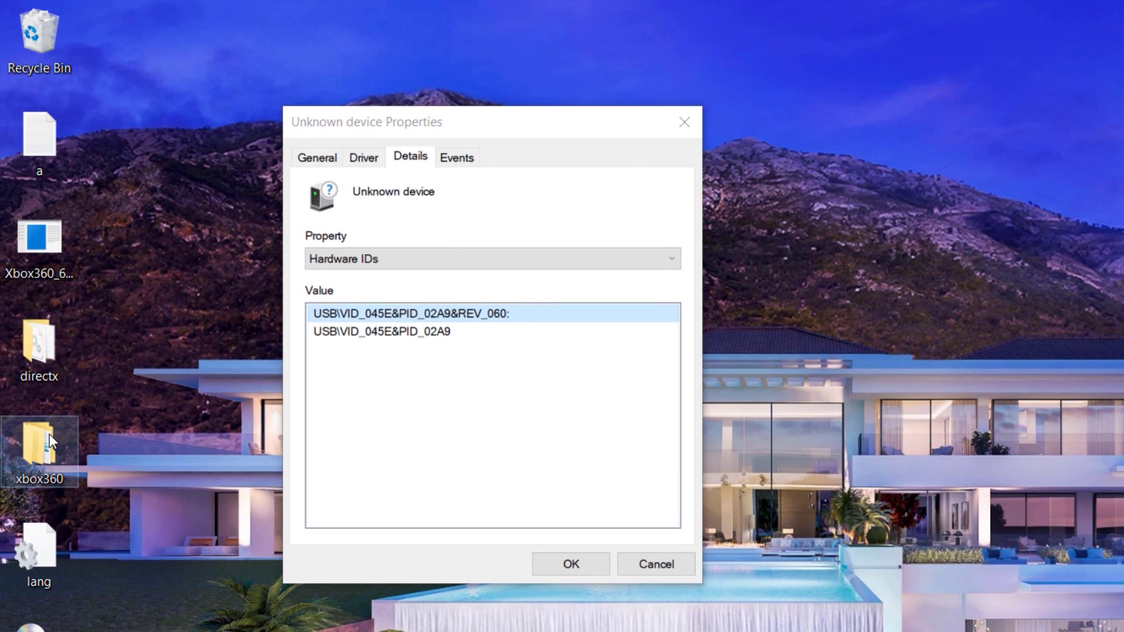
Browse into xbox360\setup64\files\driver\win7 and pick Notepad to open xusb21.inf
double_click(50, 434)
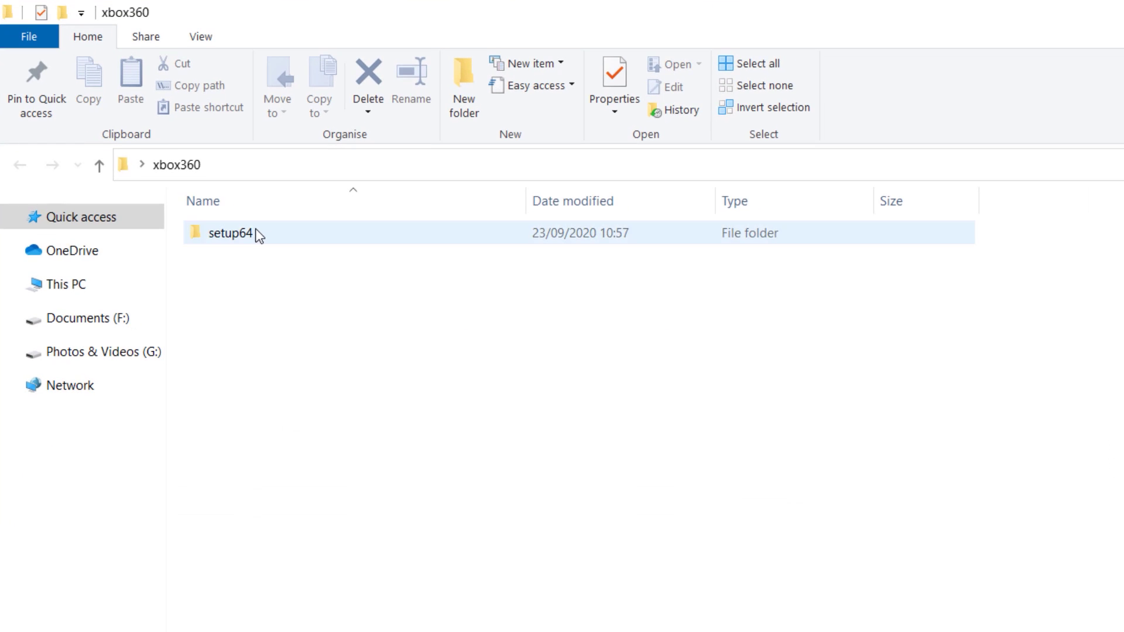
double_click(256, 231)
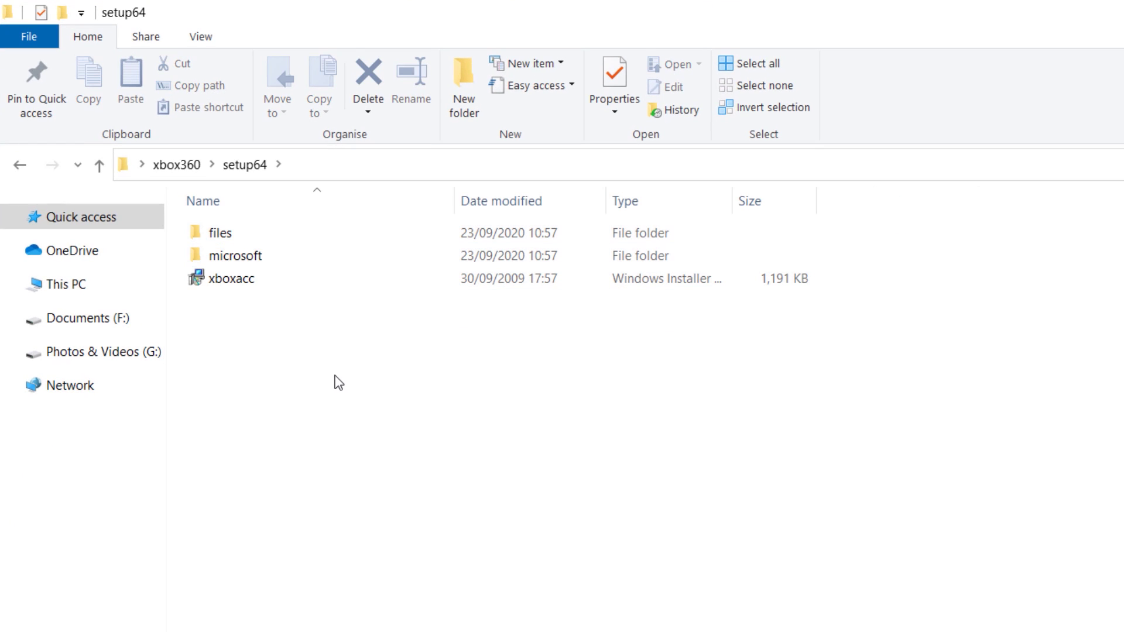
double_click(233, 231)
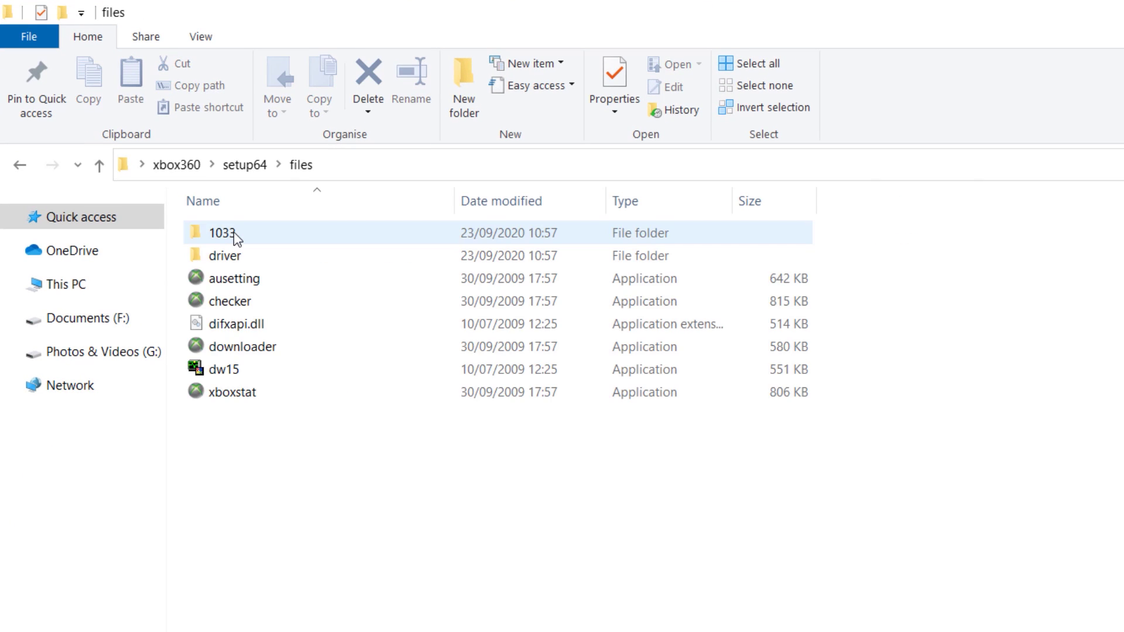
double_click(238, 260)
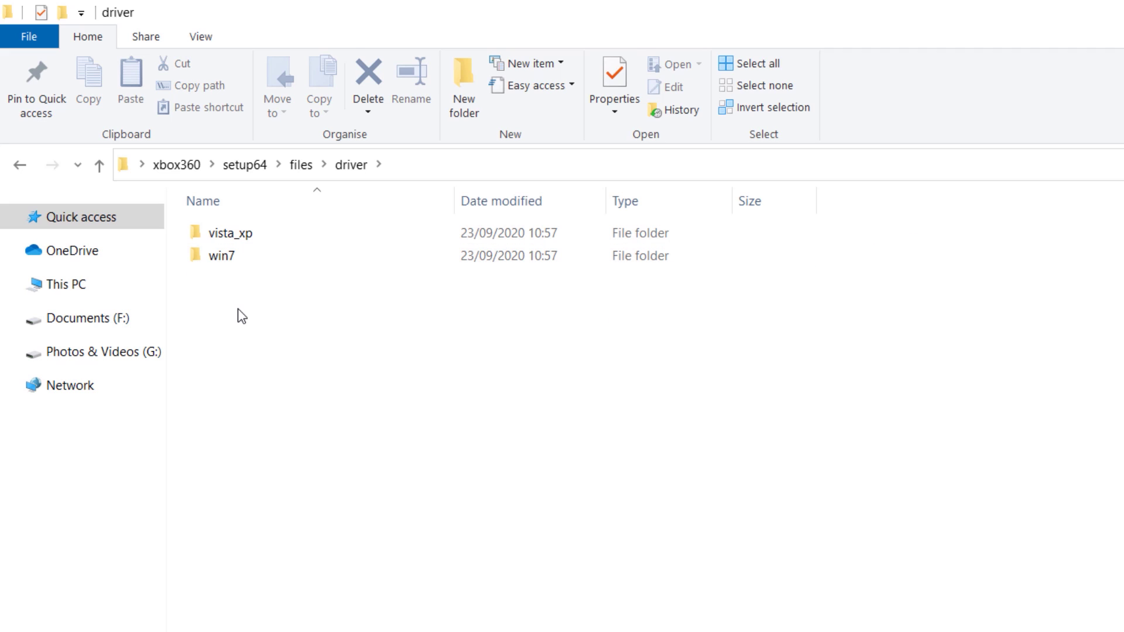
double_click(241, 257)
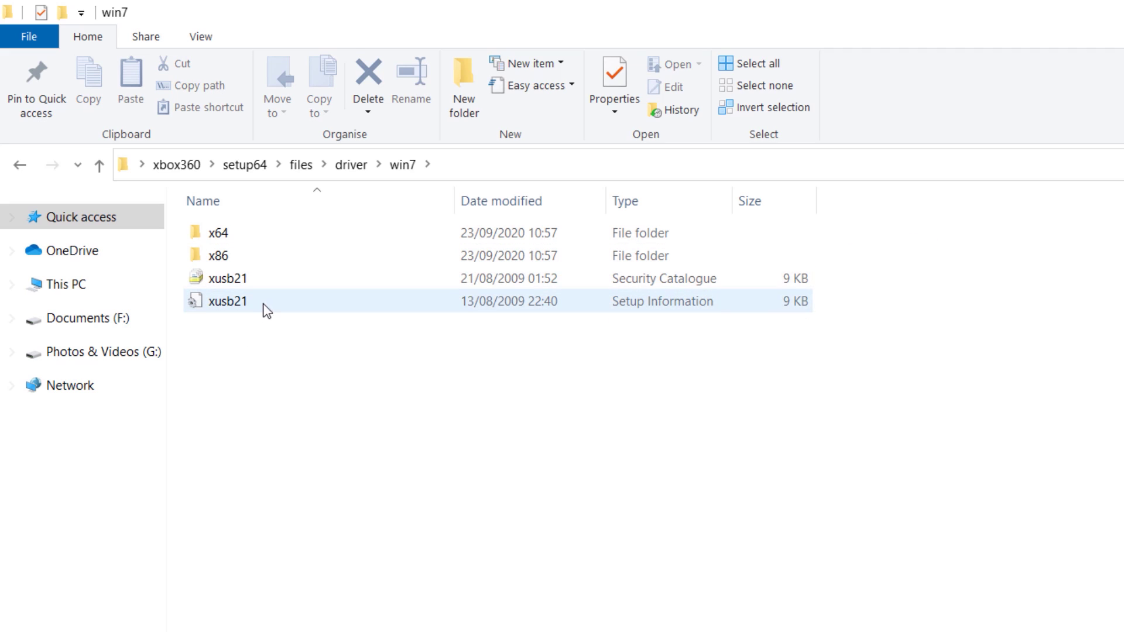
click(233, 306)
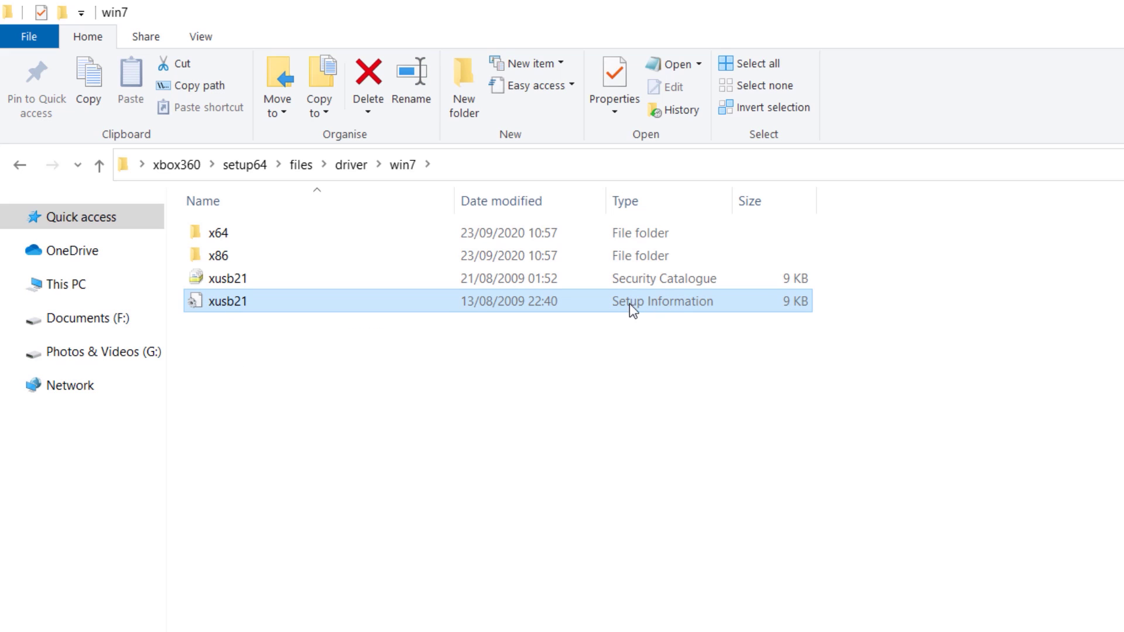
right_click(241, 304)
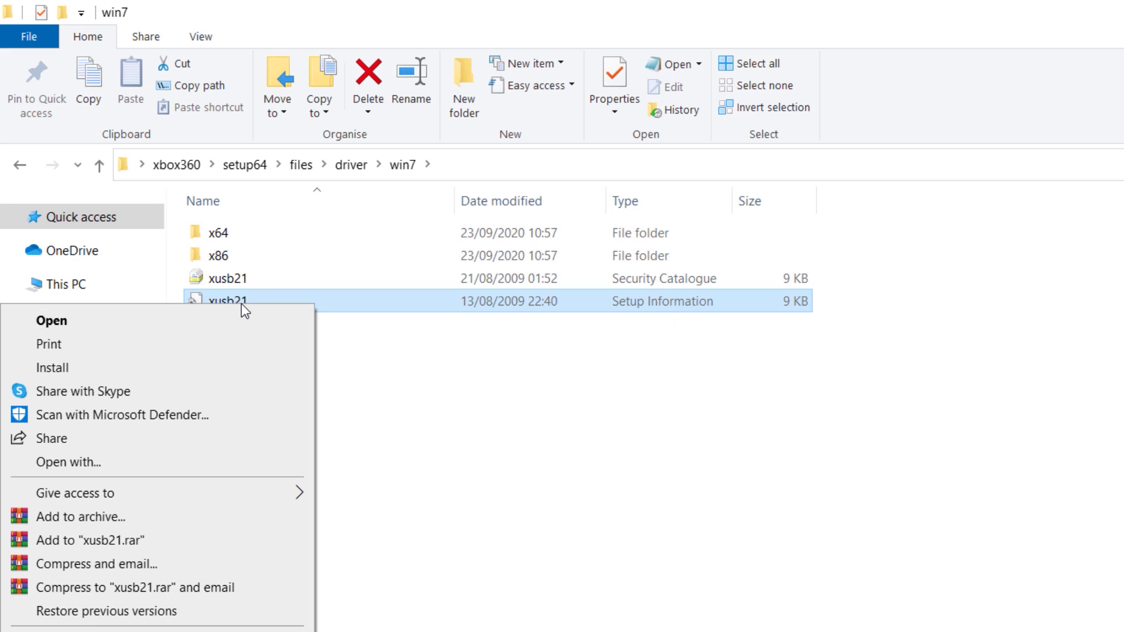
click(212, 462)
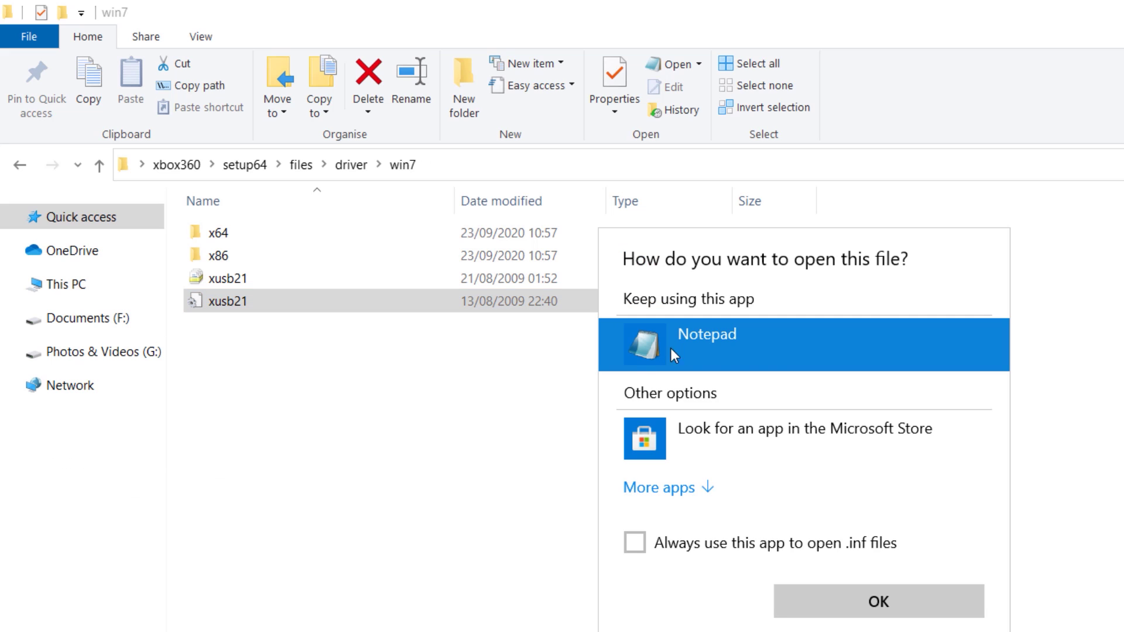
Open xusb21.inf in Notepad and copy the ID 02A9 from the notes file
click(830, 596)
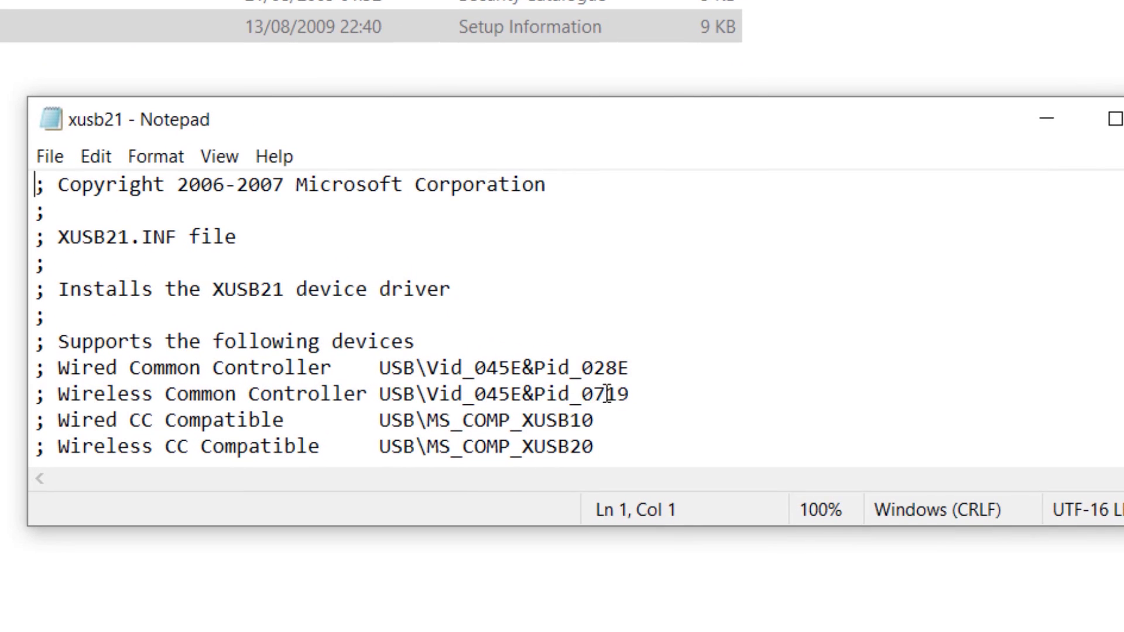
drag(581, 394, 634, 400)
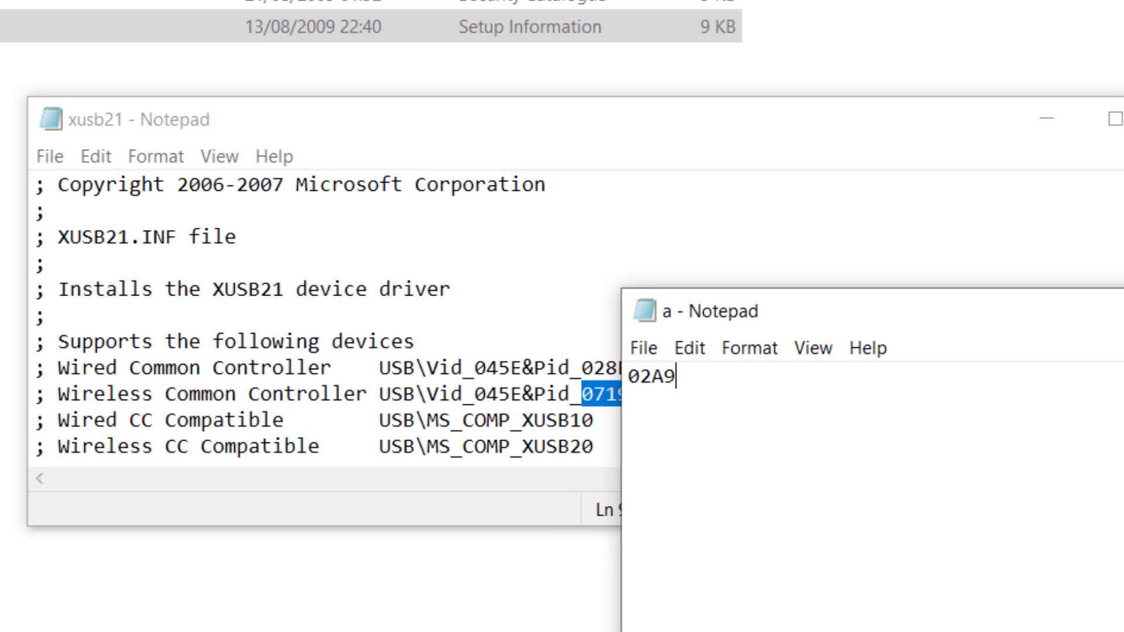
key(ctrl+a)
key(ctrl+c)
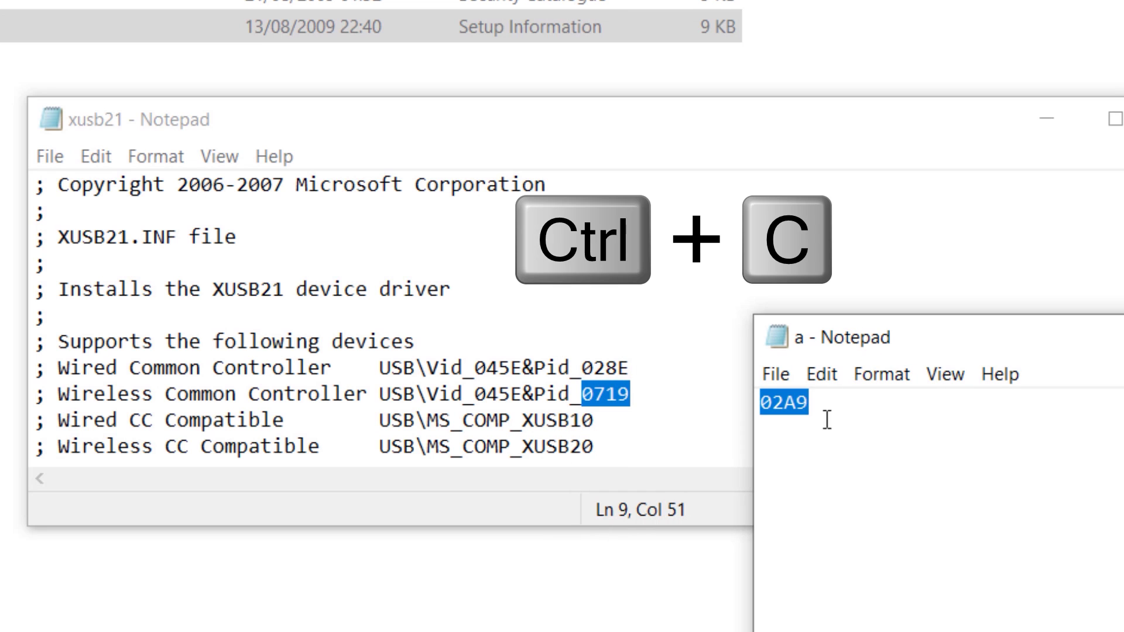
click(646, 394)
drag(645, 393, 583, 393)
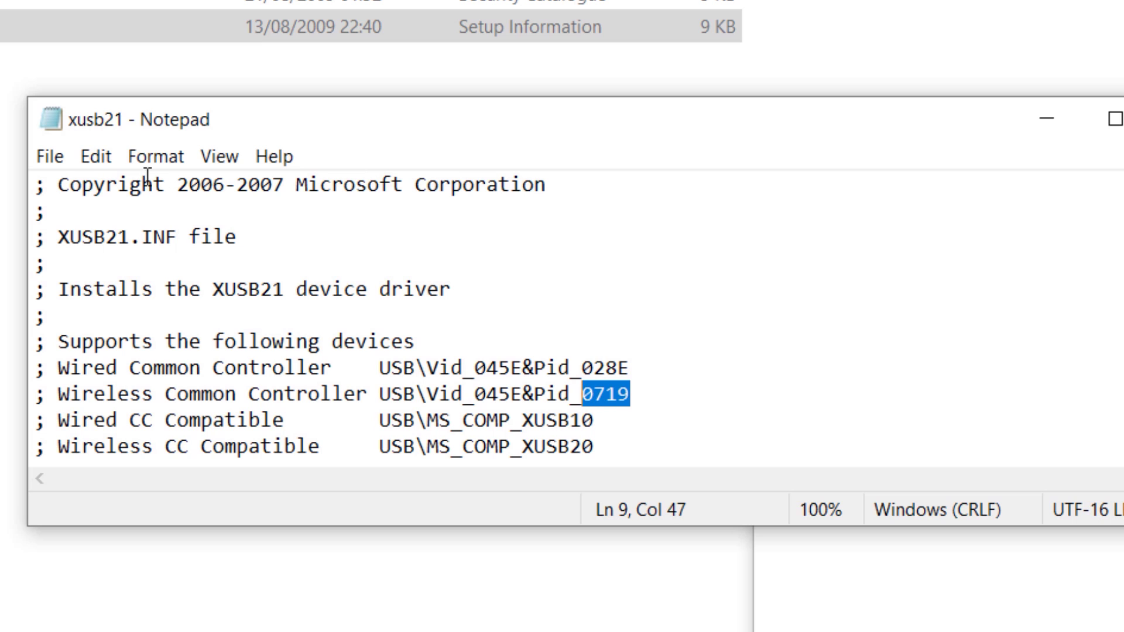
Replace every 0719 with 02A9 in xusb21.inf, with Match case on
click(103, 163)
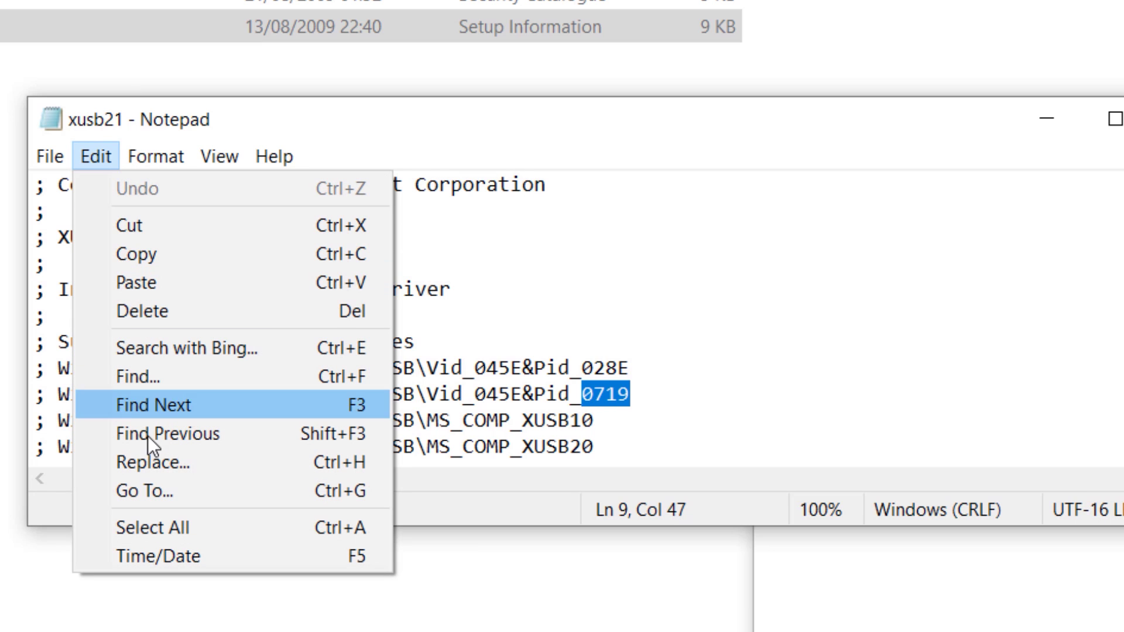
click(162, 462)
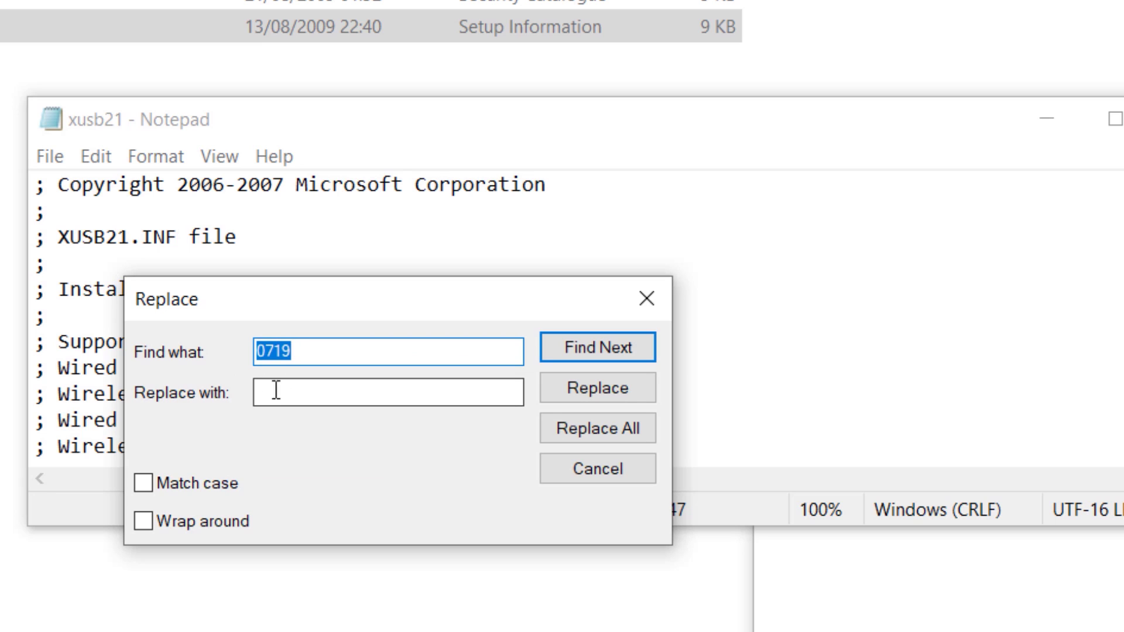
click(302, 396)
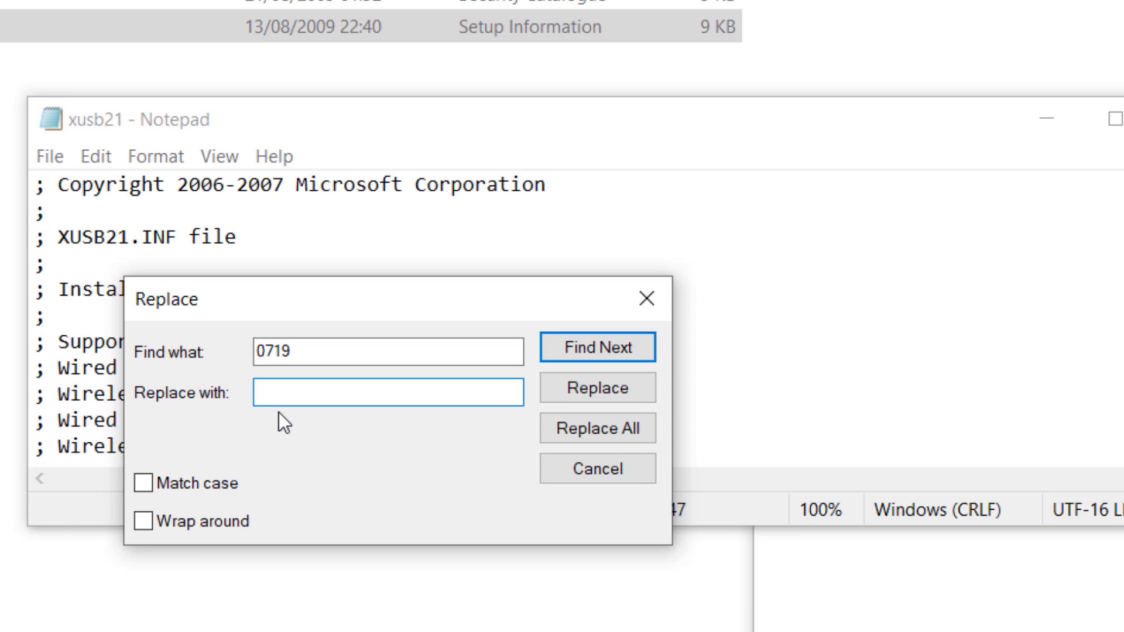
key(ctrl+v)
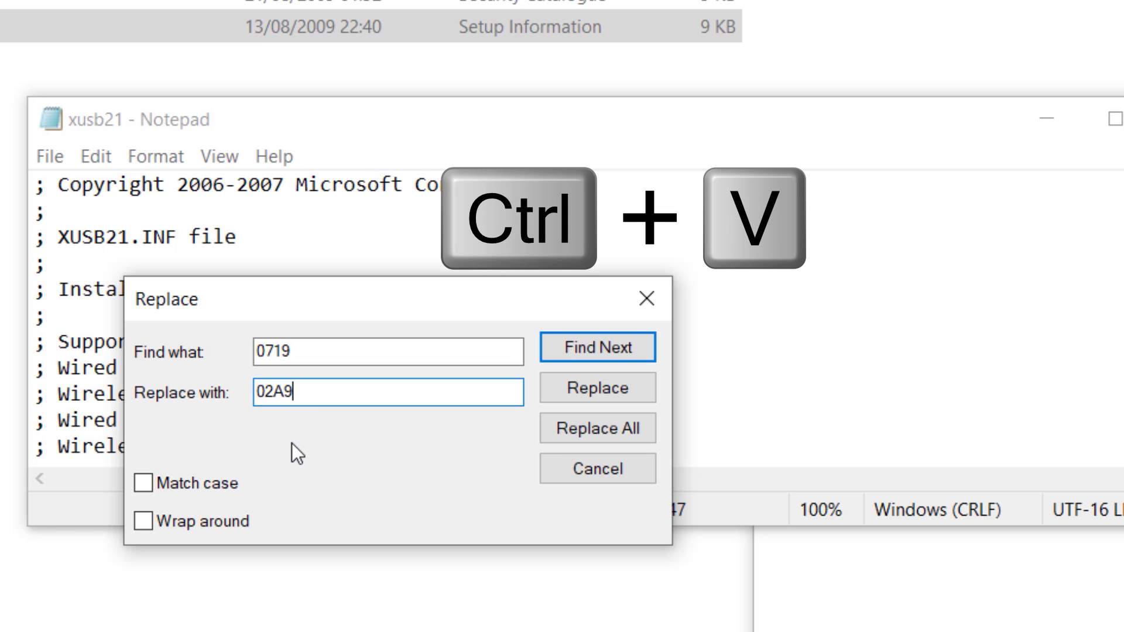
click(200, 485)
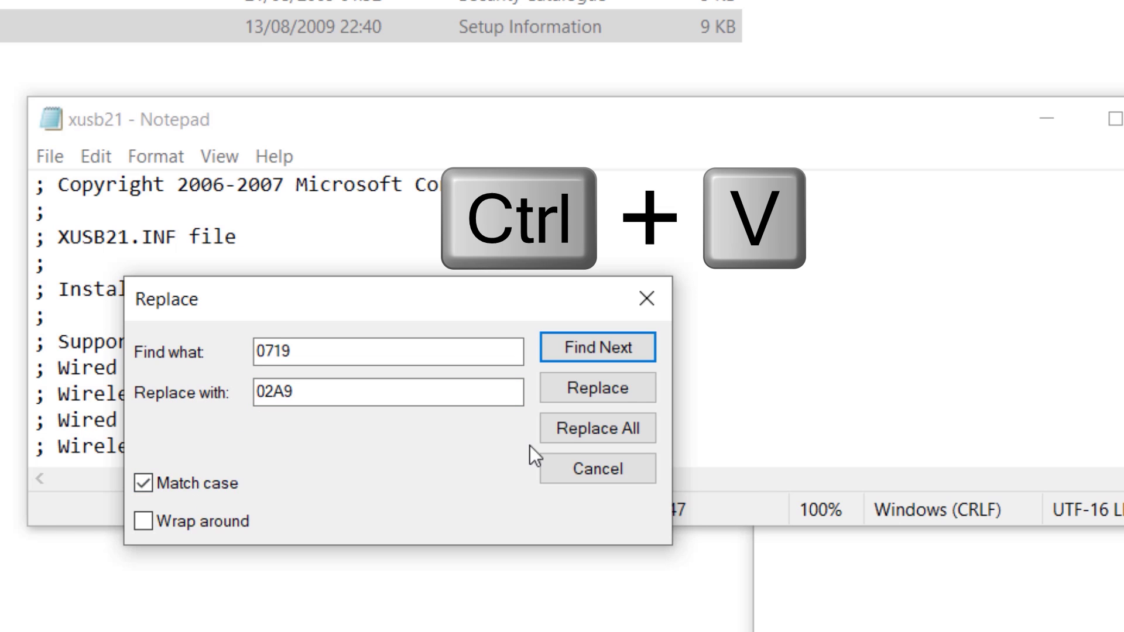
click(567, 438)
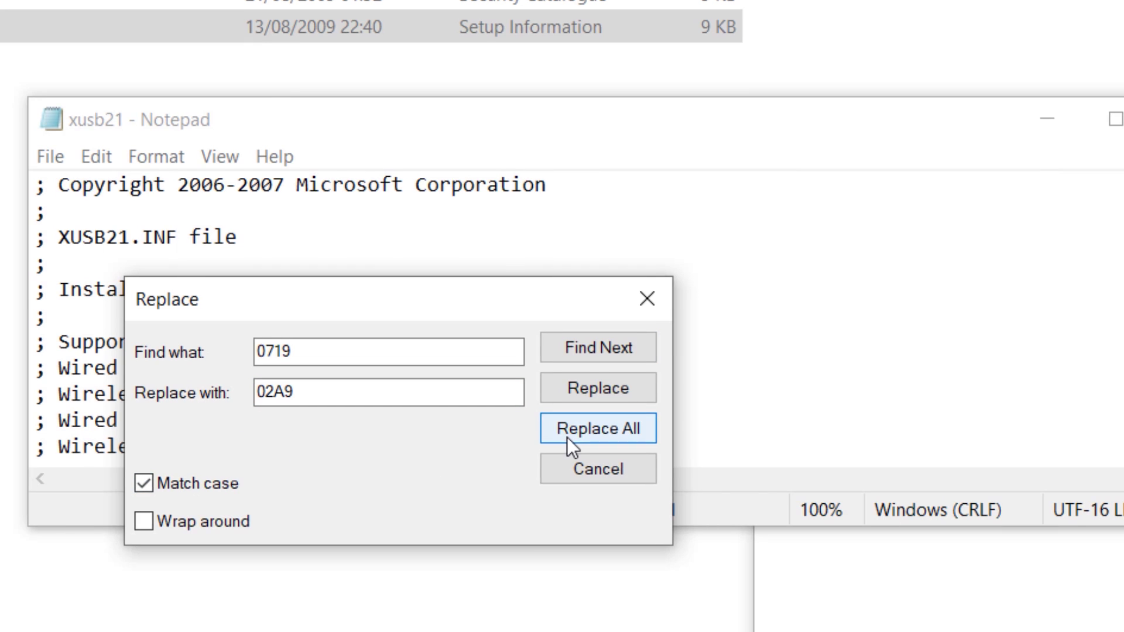
click(567, 433)
drag(476, 307, 203, 262)
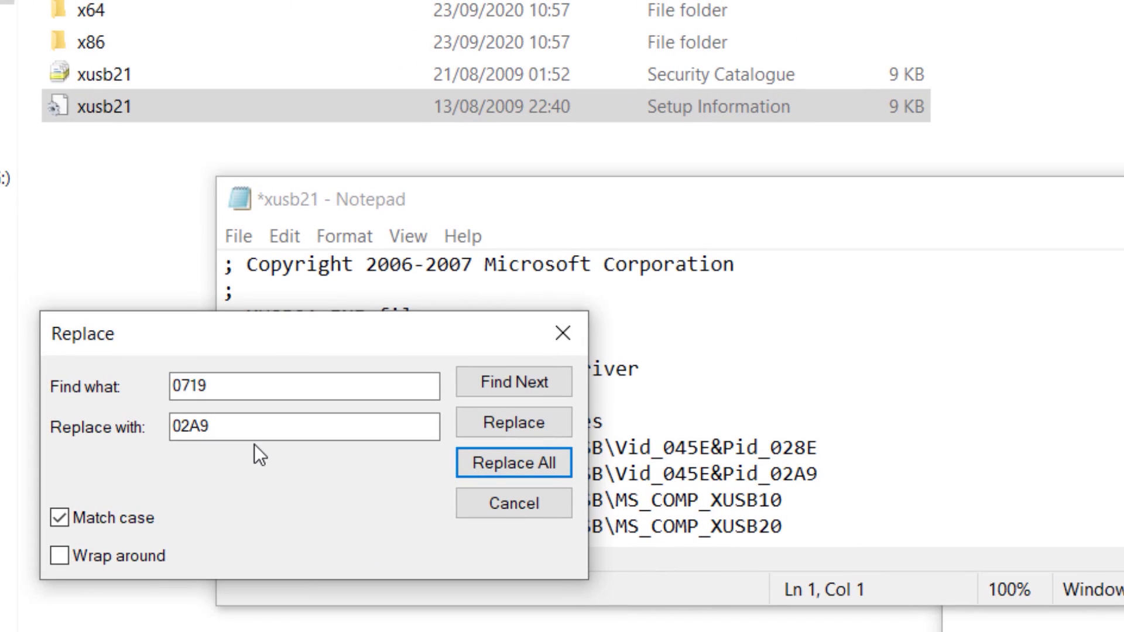
Save the edited xusb21.inf and close Notepad
click(562, 333)
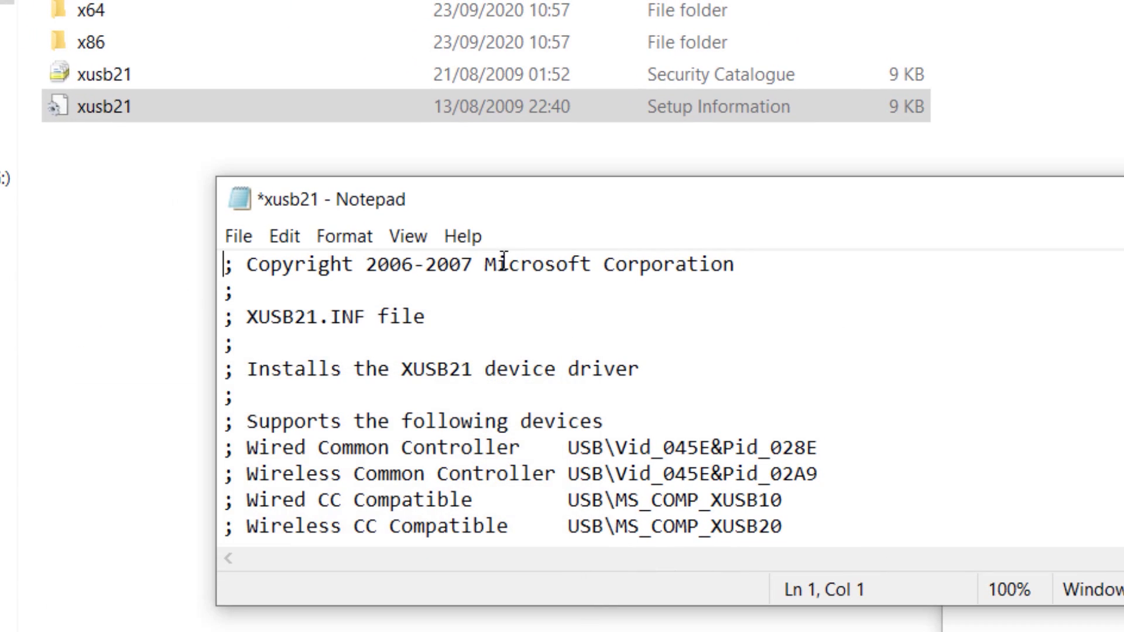
key(ctrl+s)
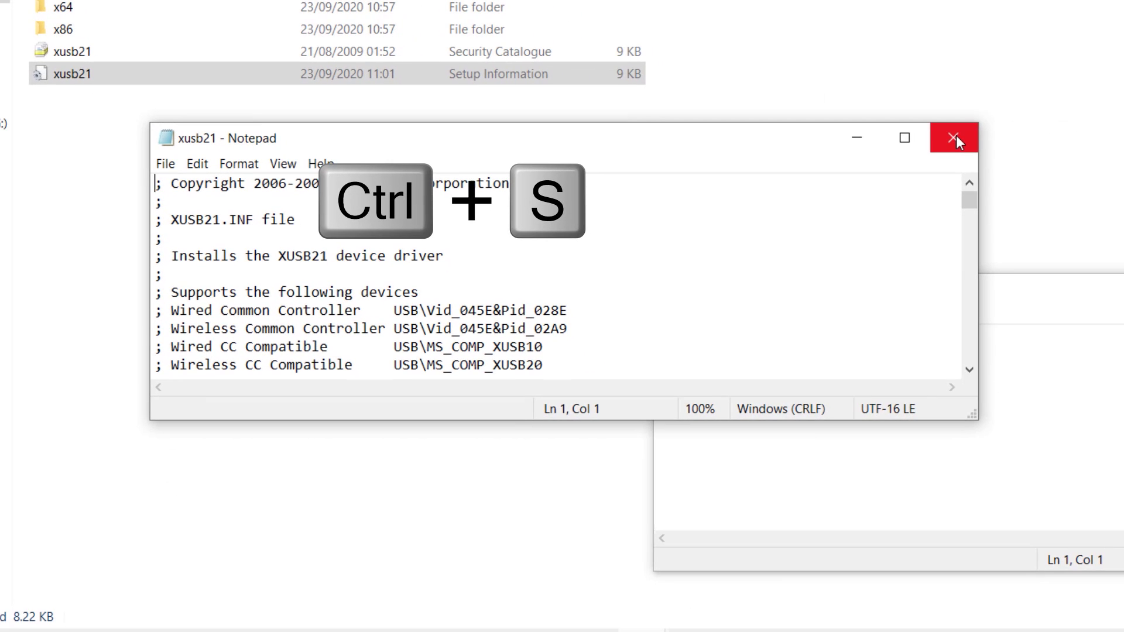
click(953, 138)
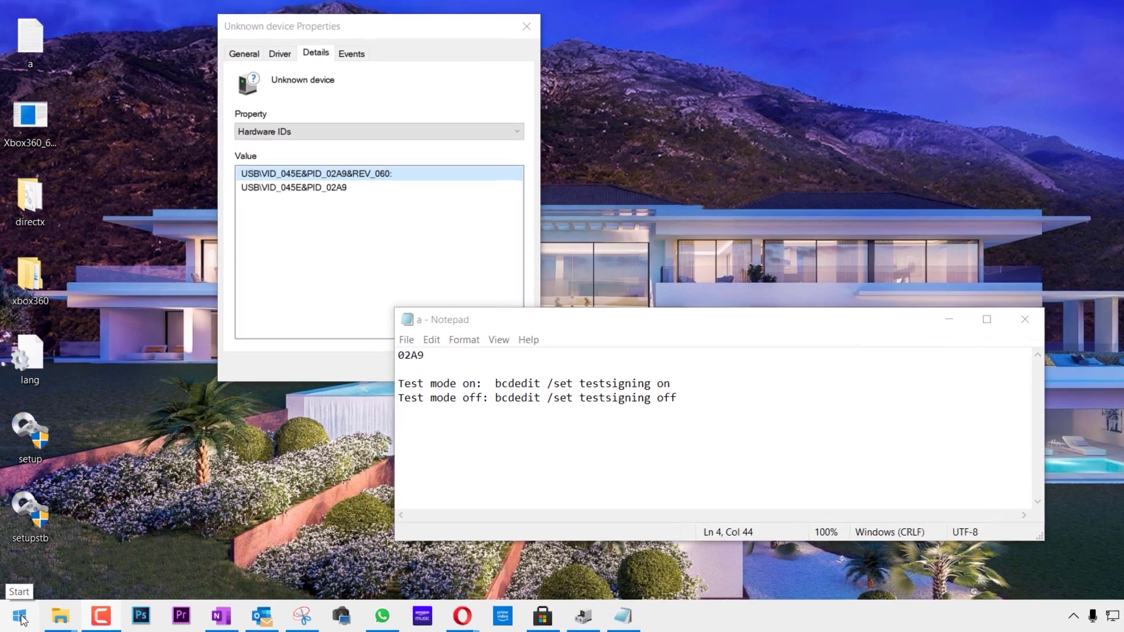
Run 'bcdedit /set testsigning on' in an administrator PowerShell
right_click(18, 619)
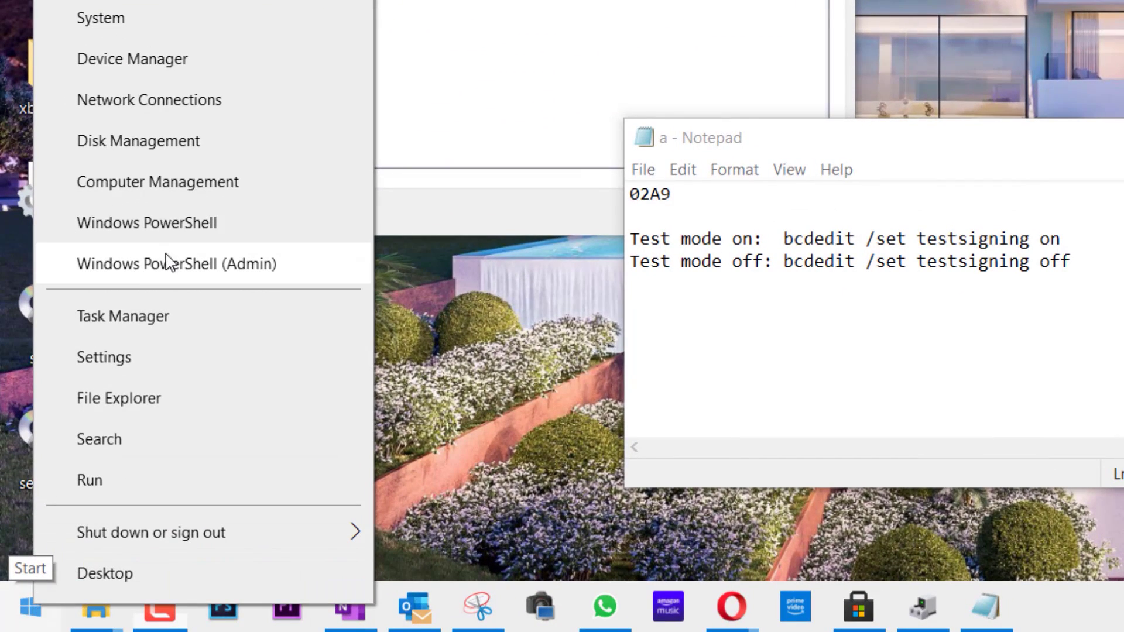
click(131, 266)
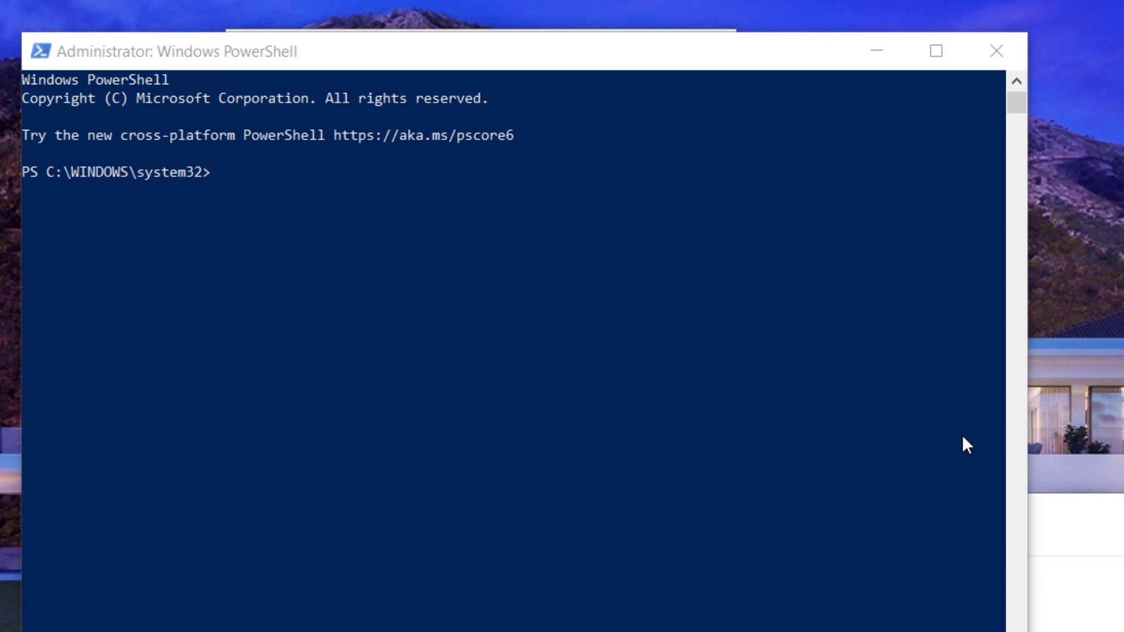
click(1055, 472)
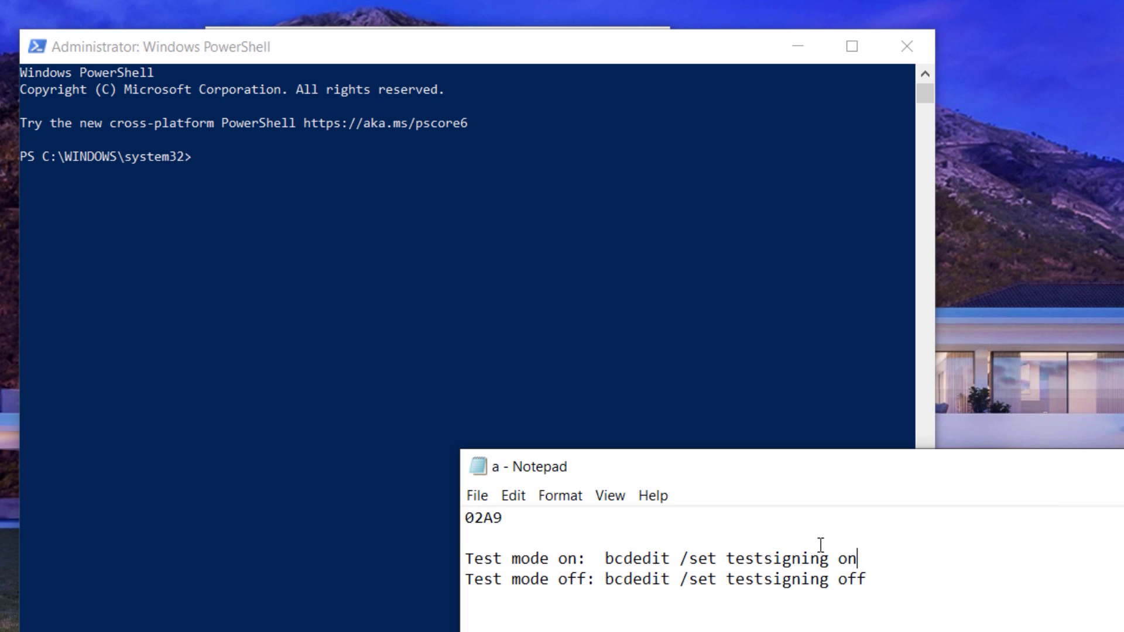
drag(857, 559, 605, 559)
key(ctrl+c)
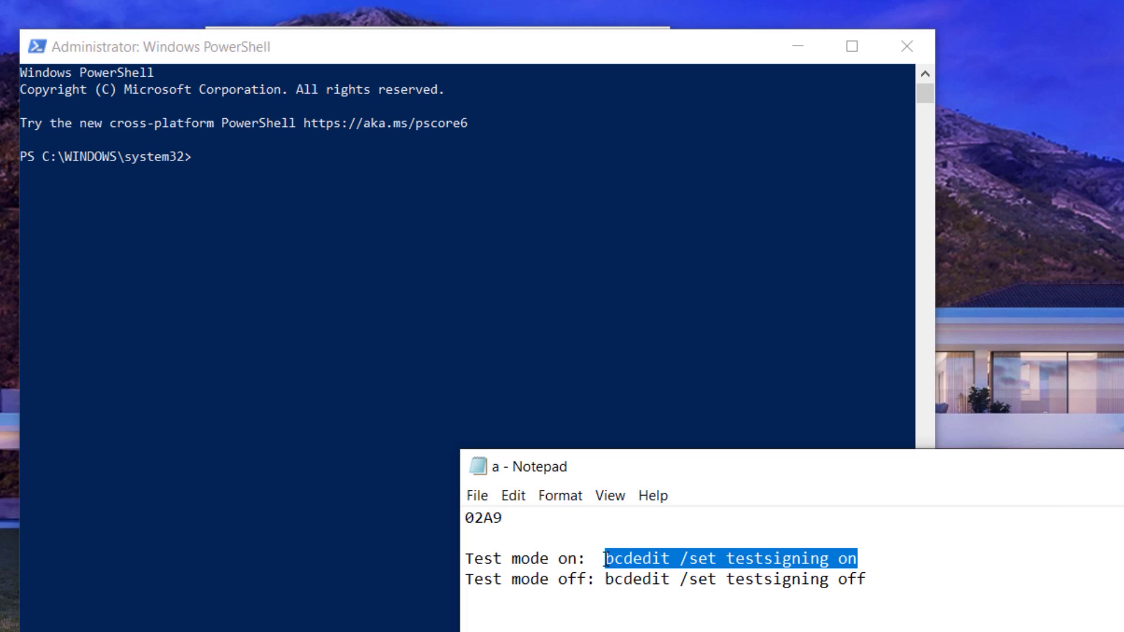
click(220, 157)
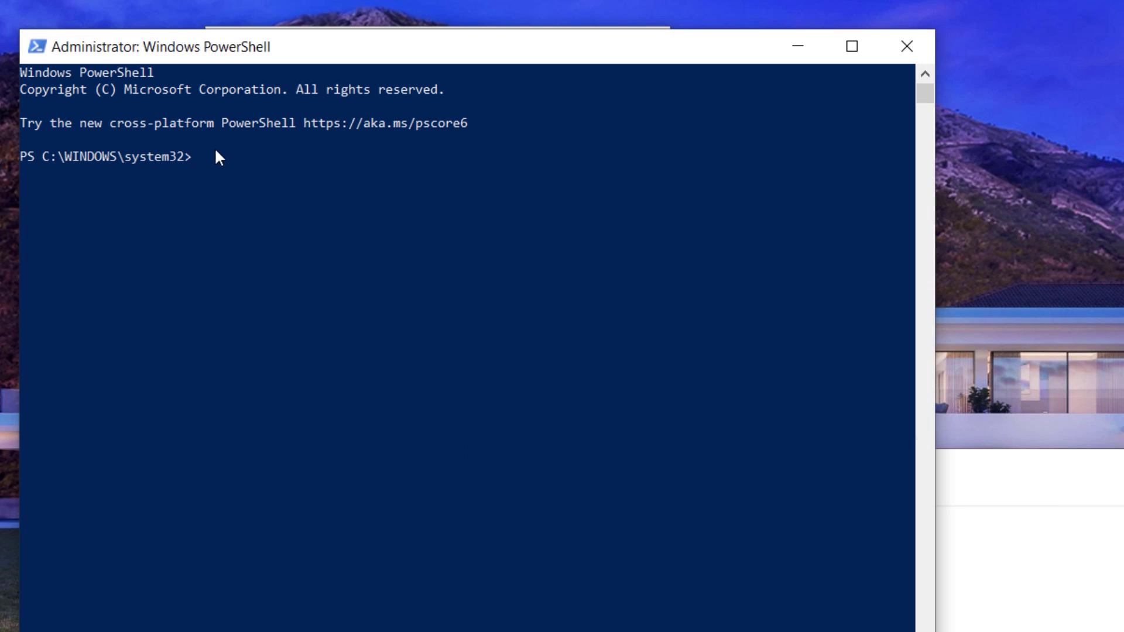
click(216, 155)
key(ctrl+v)
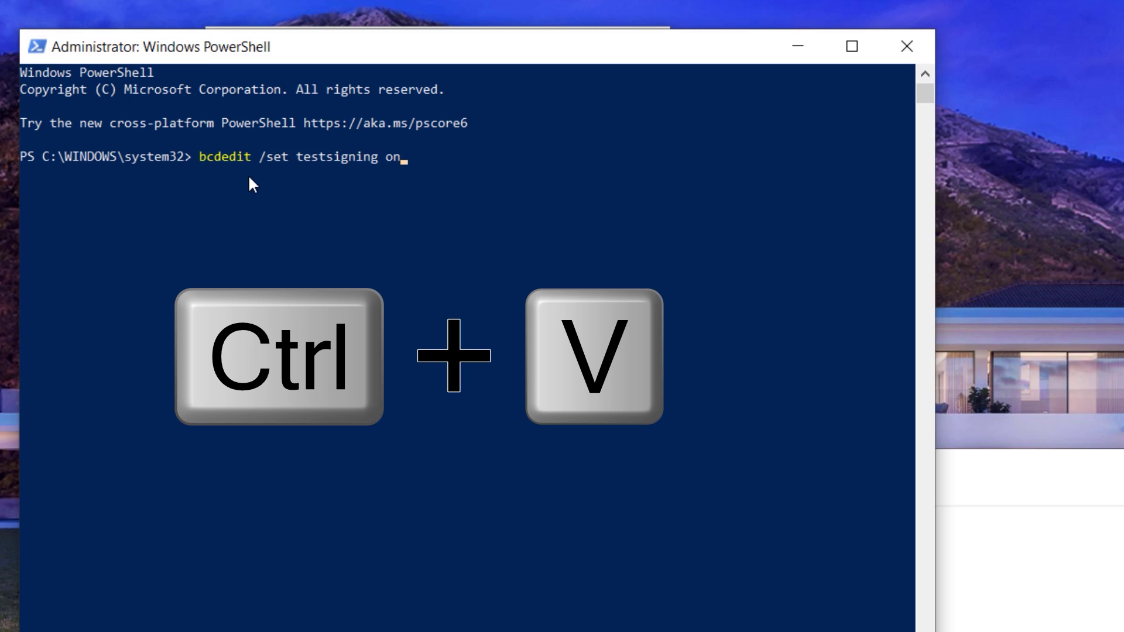
key(Return)
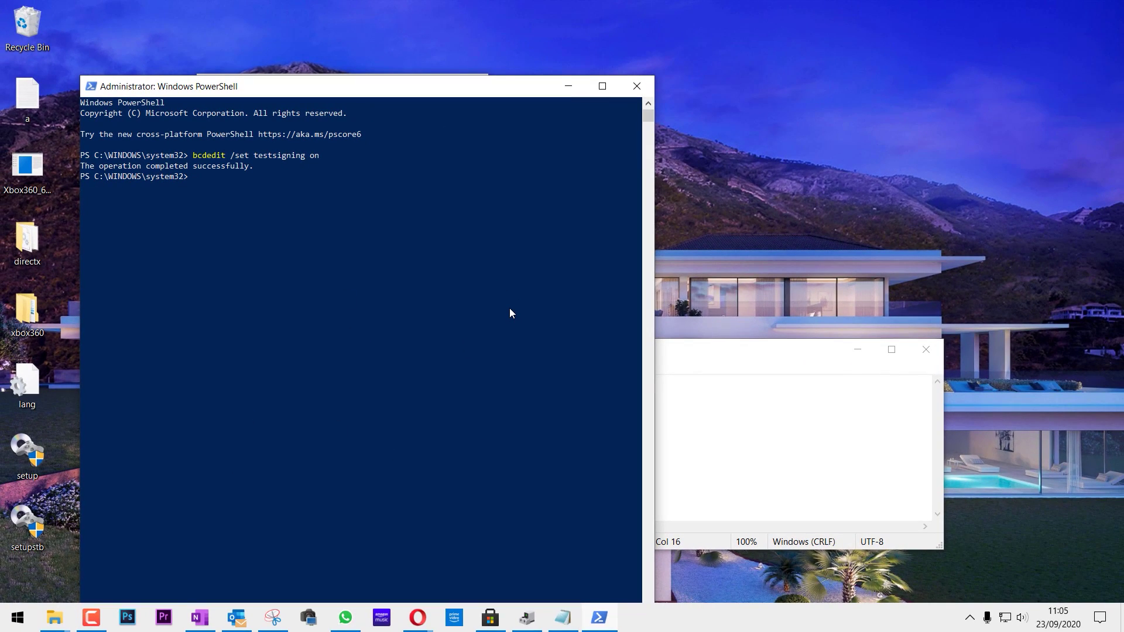
Restart the PC so it boots into Test Mode
click(18, 618)
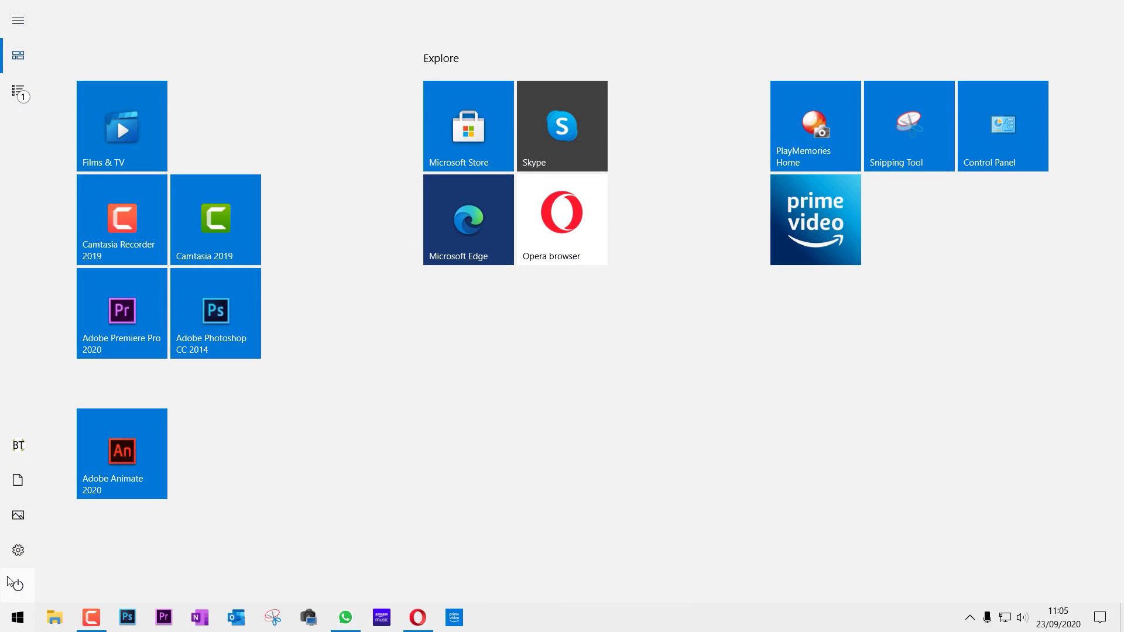
click(18, 585)
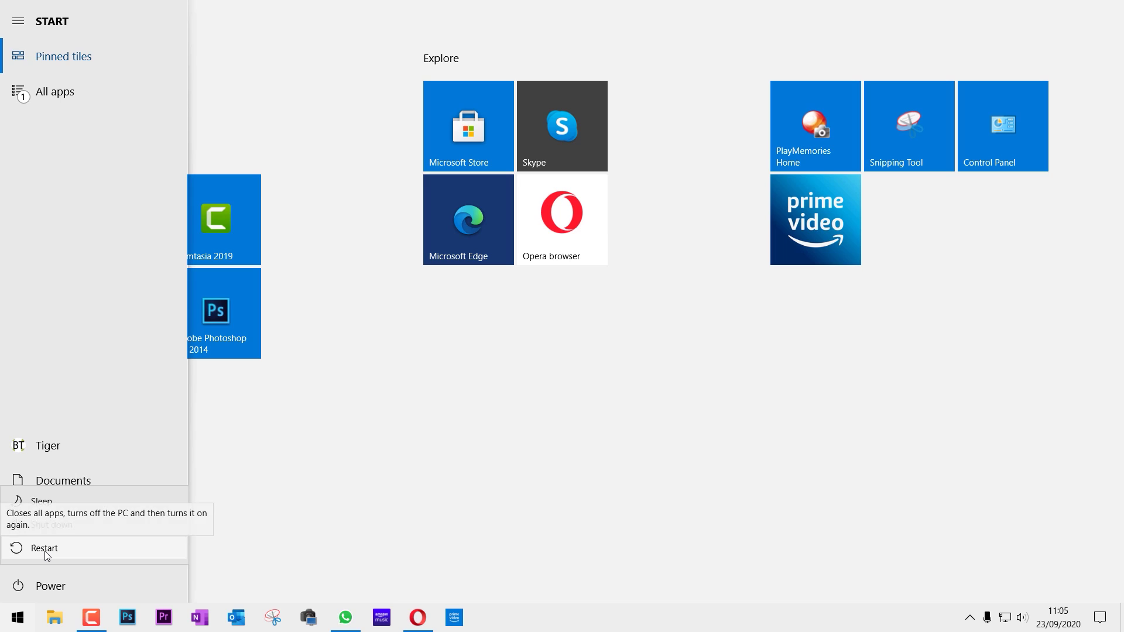
click(44, 550)
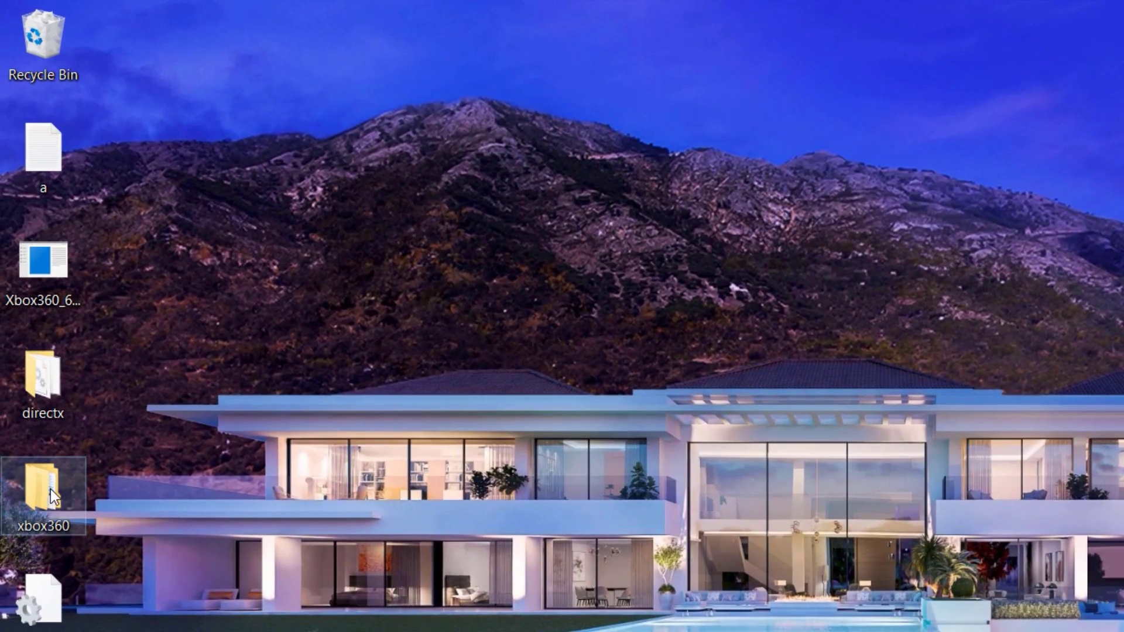
Browse to the xbox360\setup64\files\driver\win7 folder
double_click(51, 490)
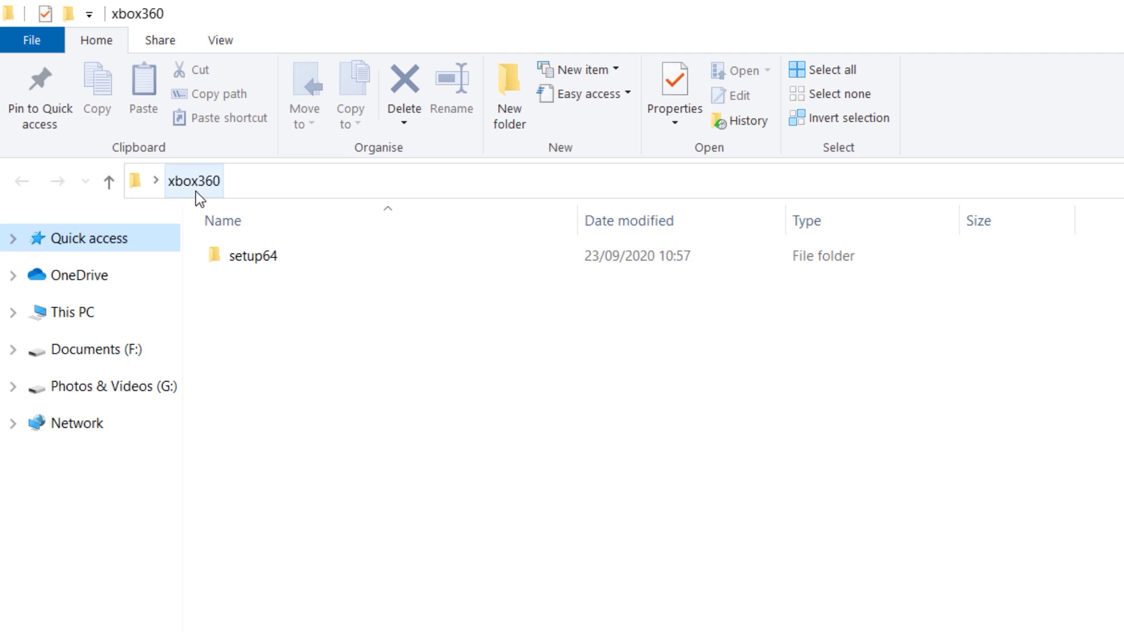
double_click(263, 255)
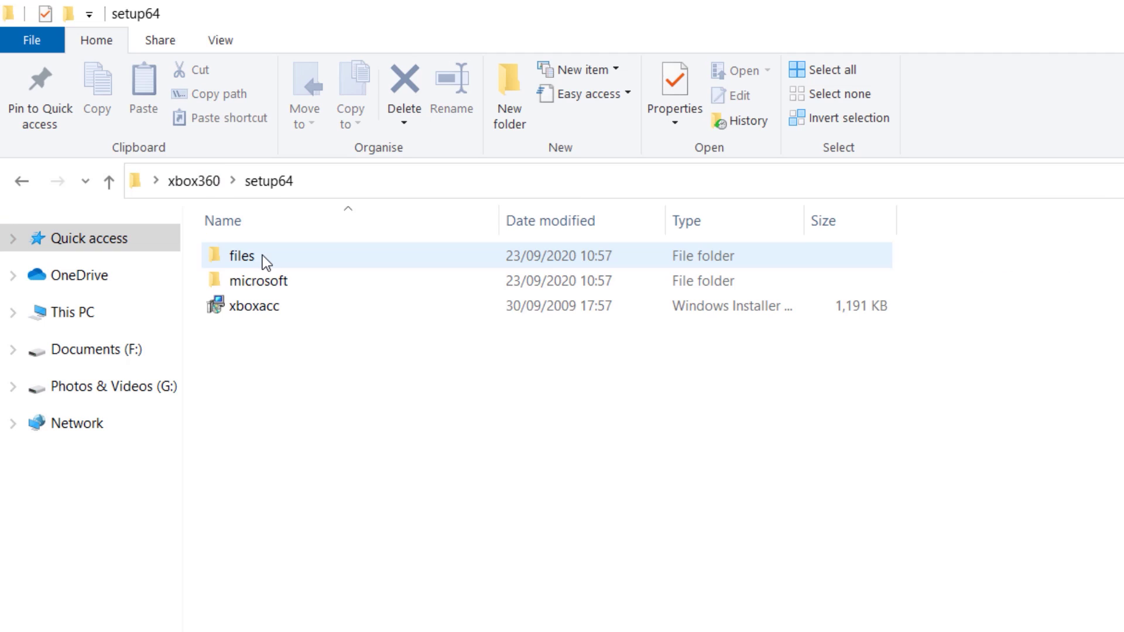
double_click(257, 258)
double_click(257, 286)
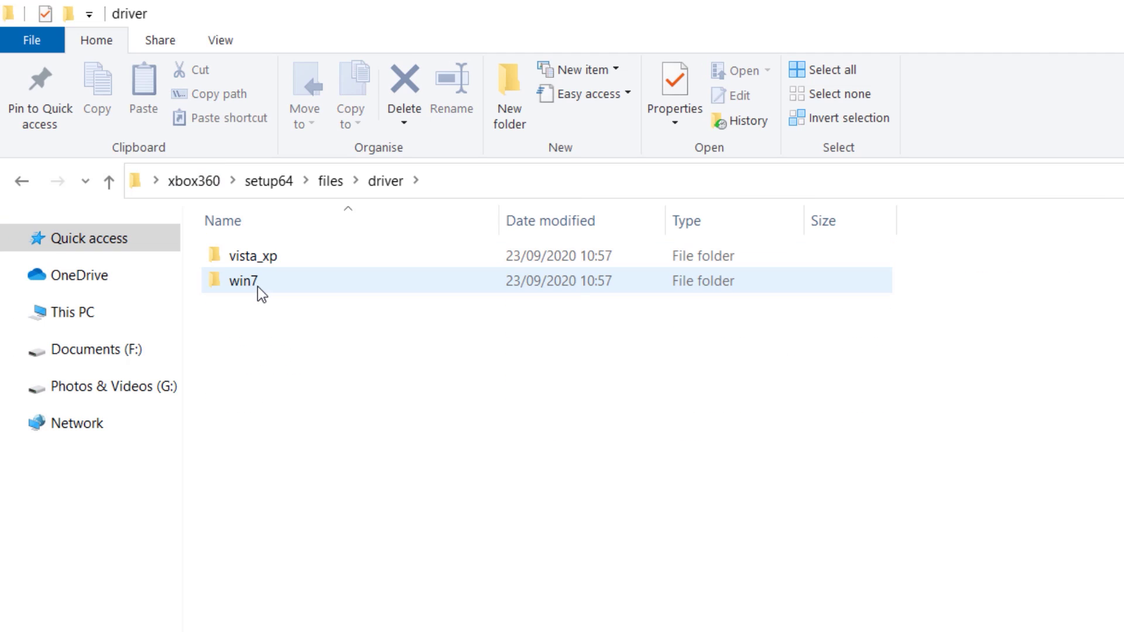
click(258, 287)
double_click(258, 286)
Install the xusb21 driver despite the unverified-publisher warning and acknowledge the success message
click(232, 331)
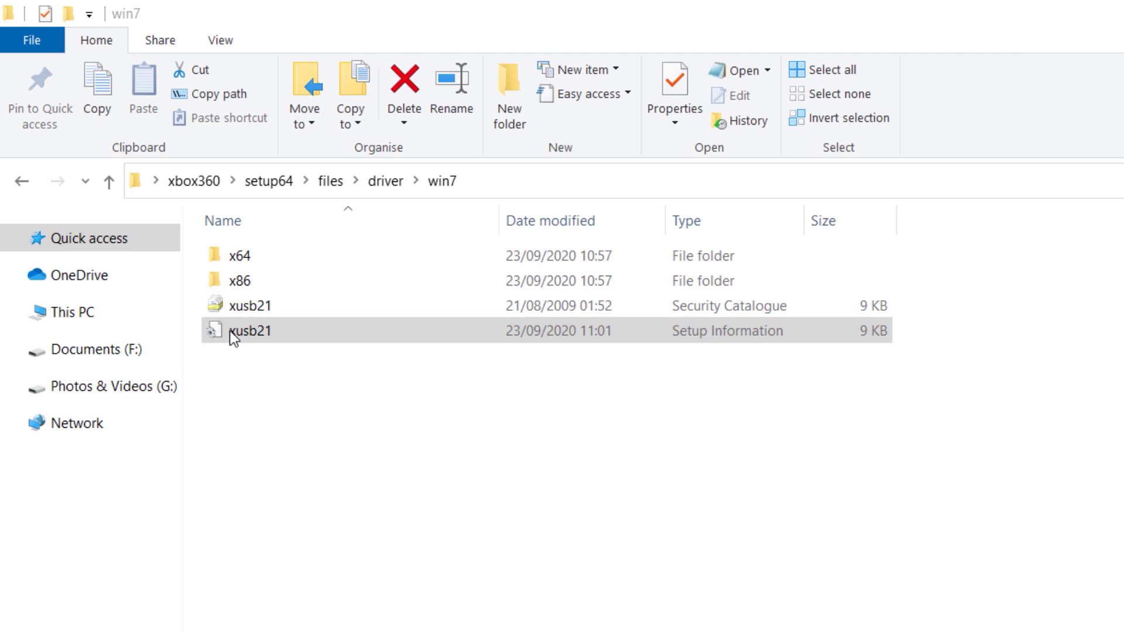
right_click(232, 331)
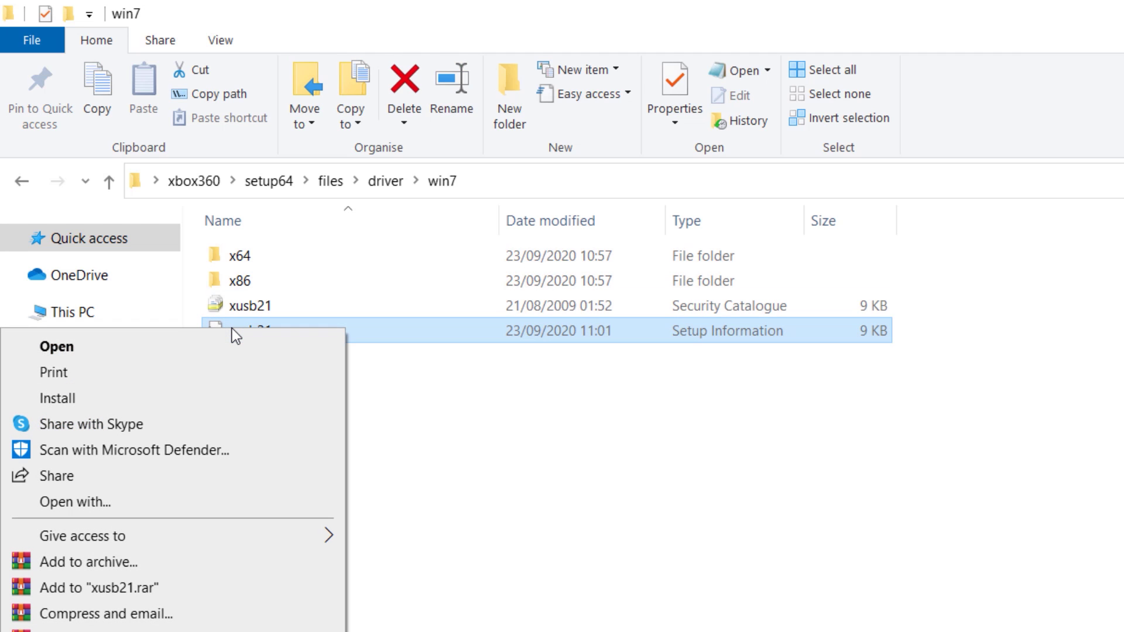
click(71, 401)
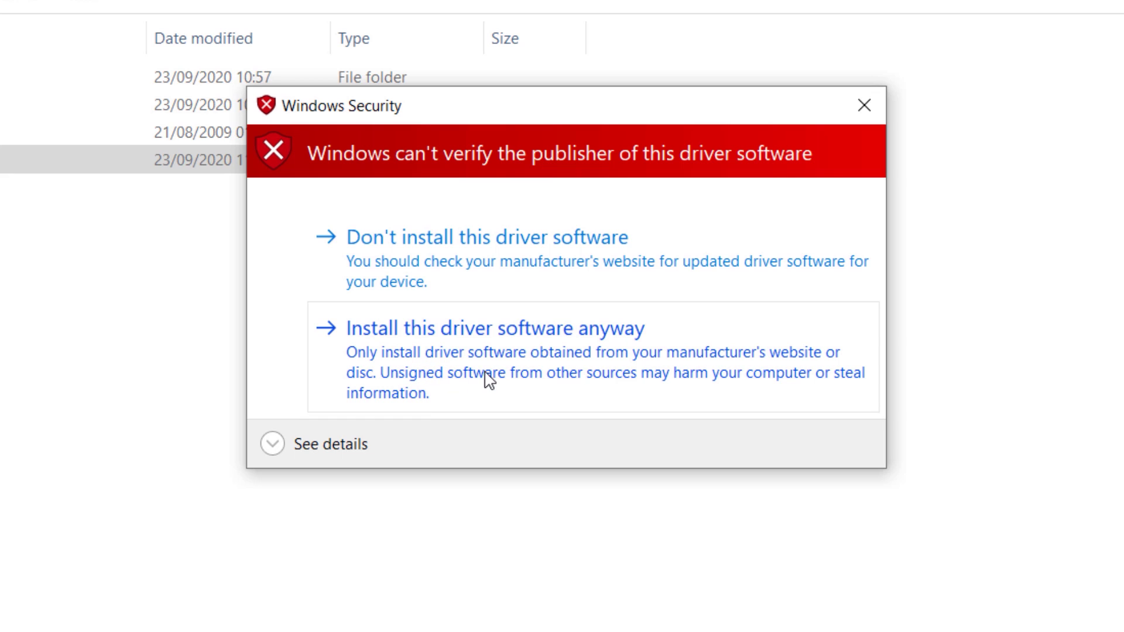
click(507, 379)
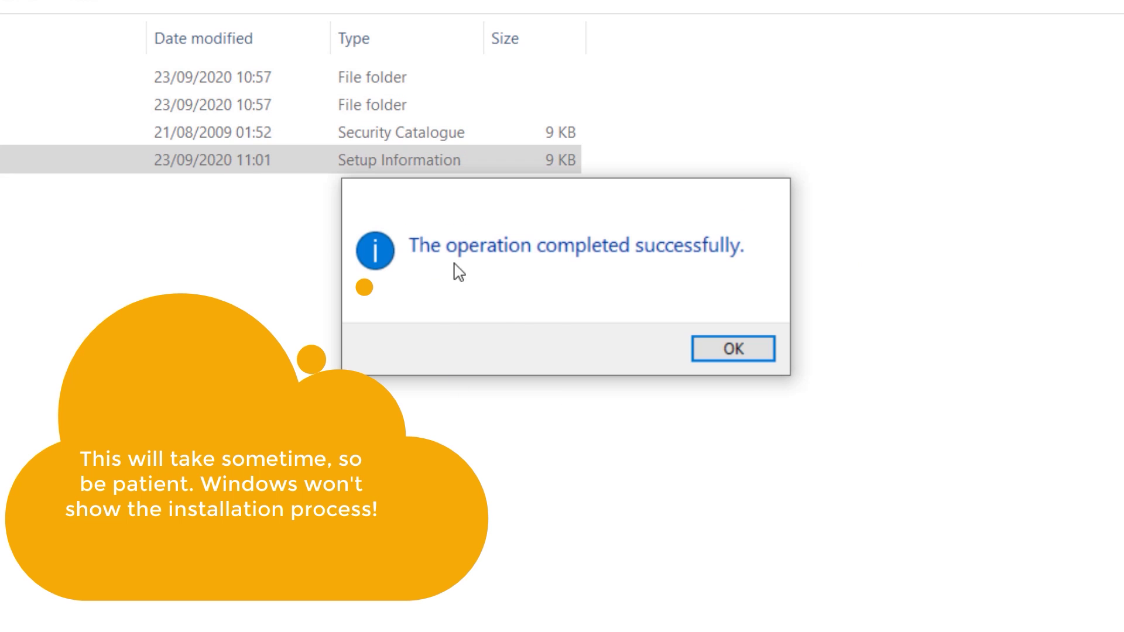
click(715, 349)
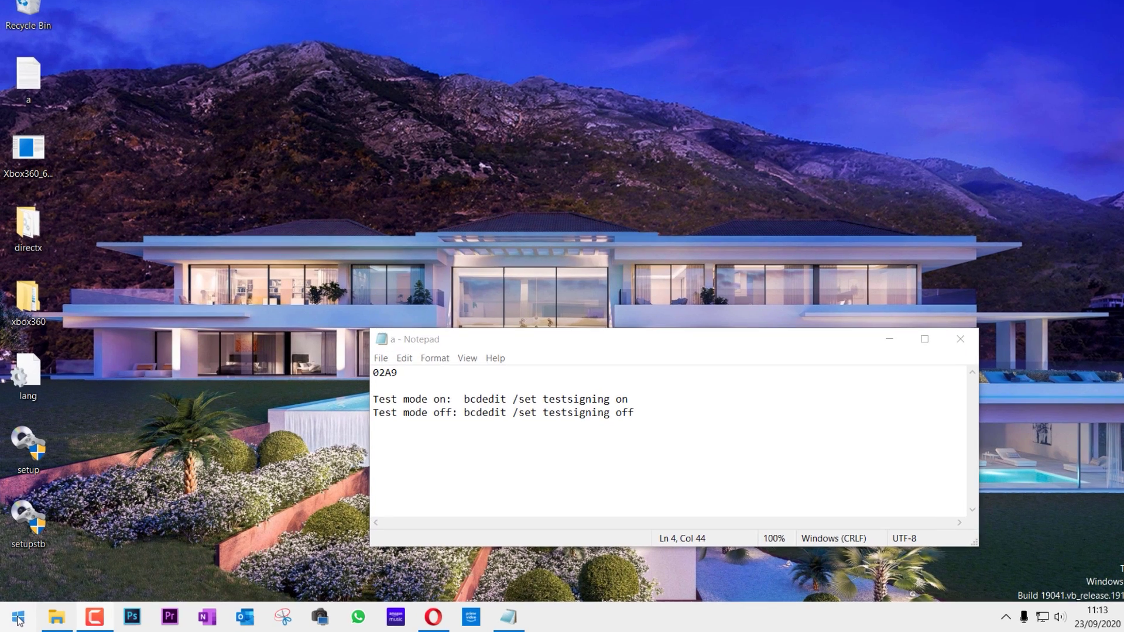
Run 'bcdedit /set testsigning off' in an administrator PowerShell
right_click(19, 616)
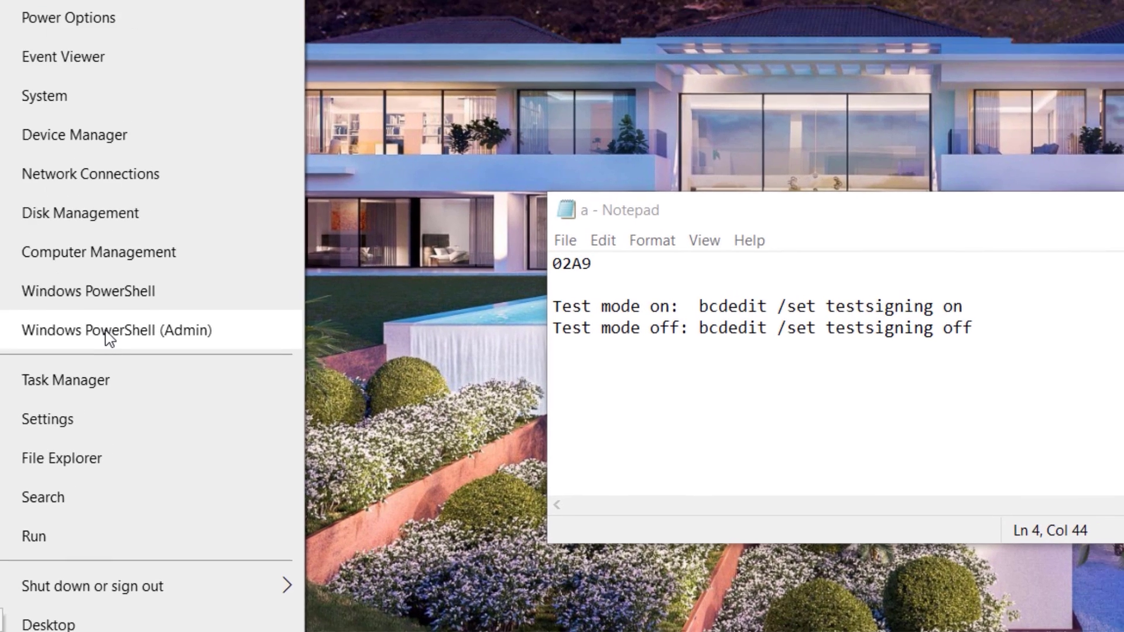
click(157, 282)
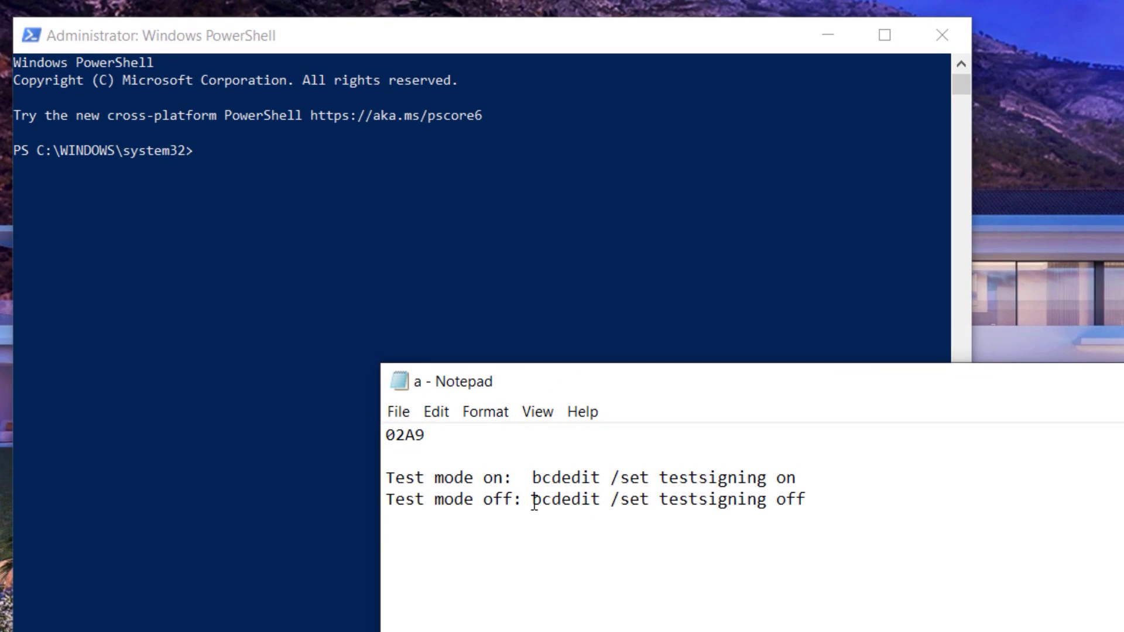
drag(534, 500, 809, 495)
key(ctrl+c)
click(216, 158)
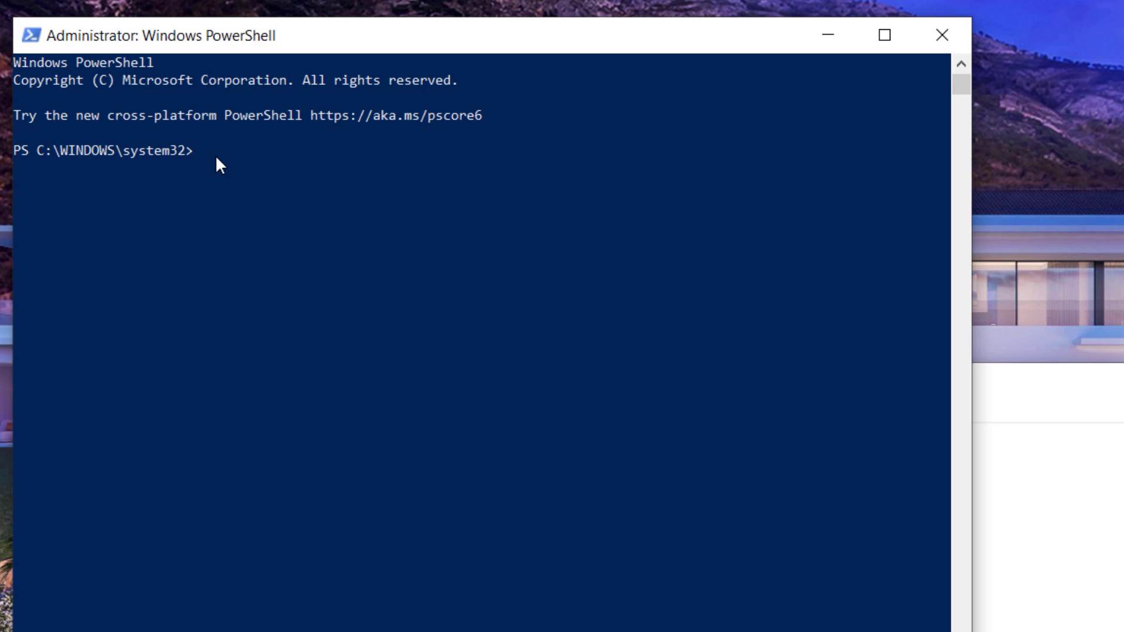
right_click(201, 167)
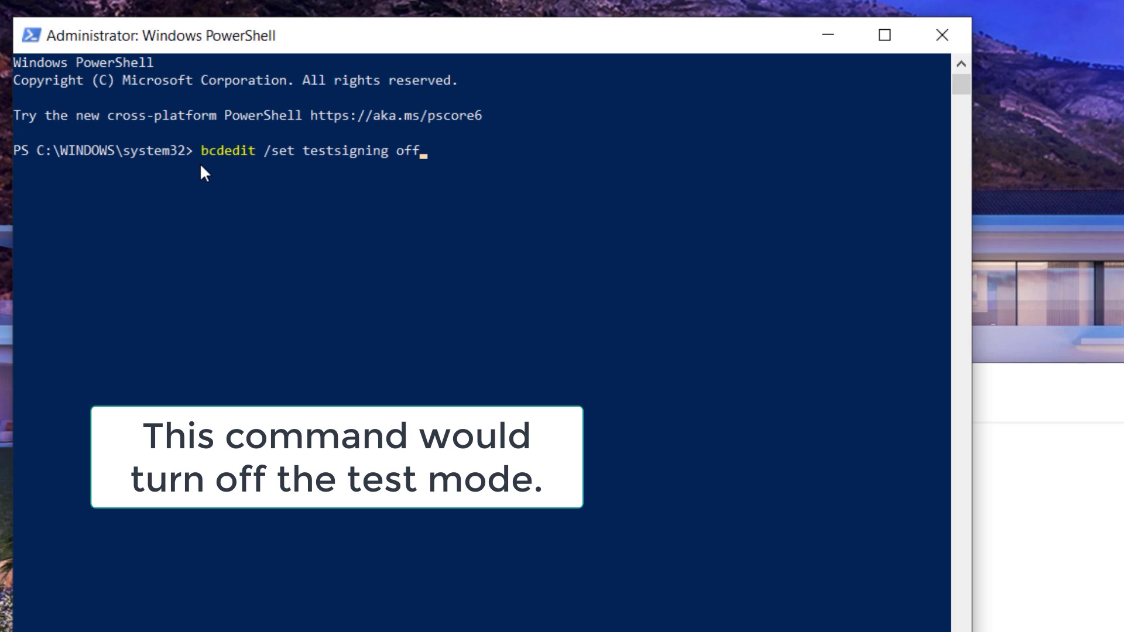
key(Return)
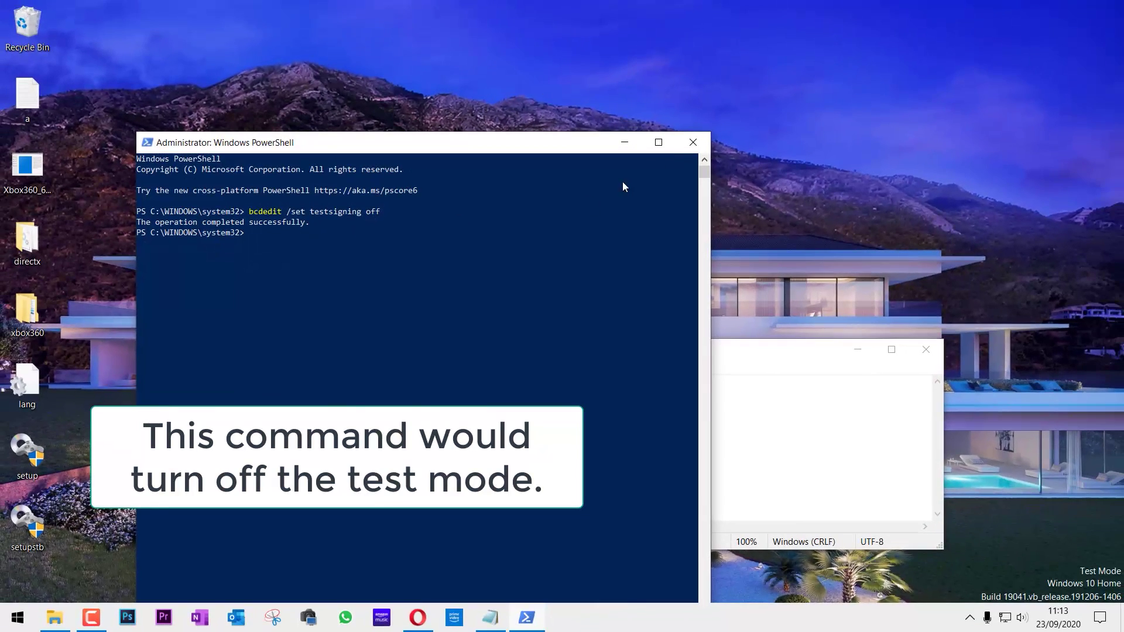
Close PowerShell and the Notepad notes, then restart the PC
click(690, 145)
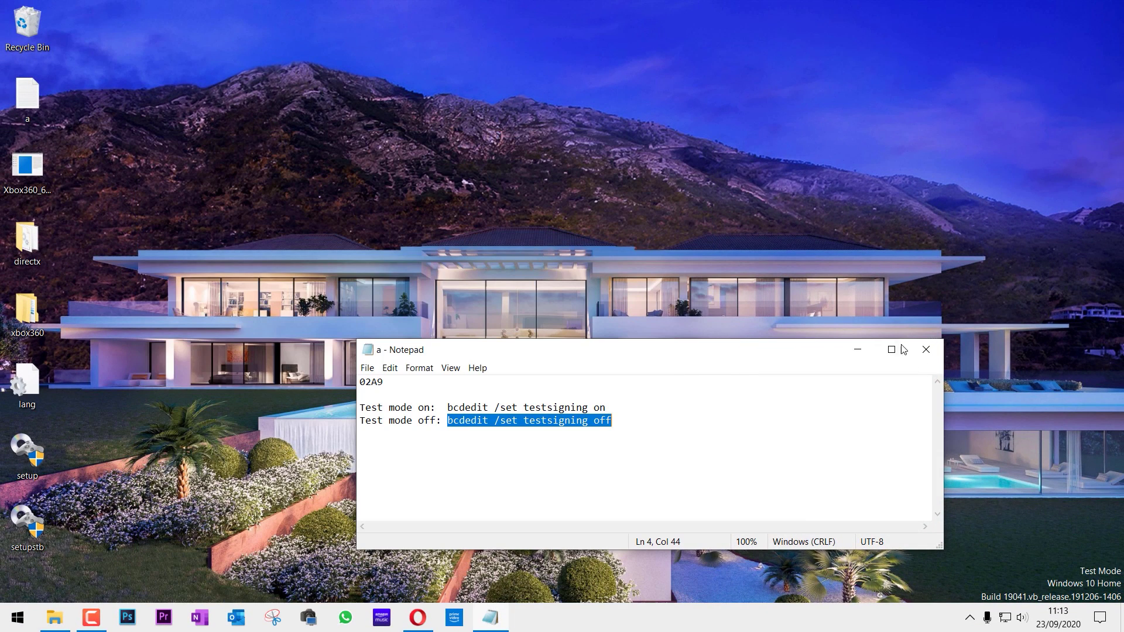
click(925, 357)
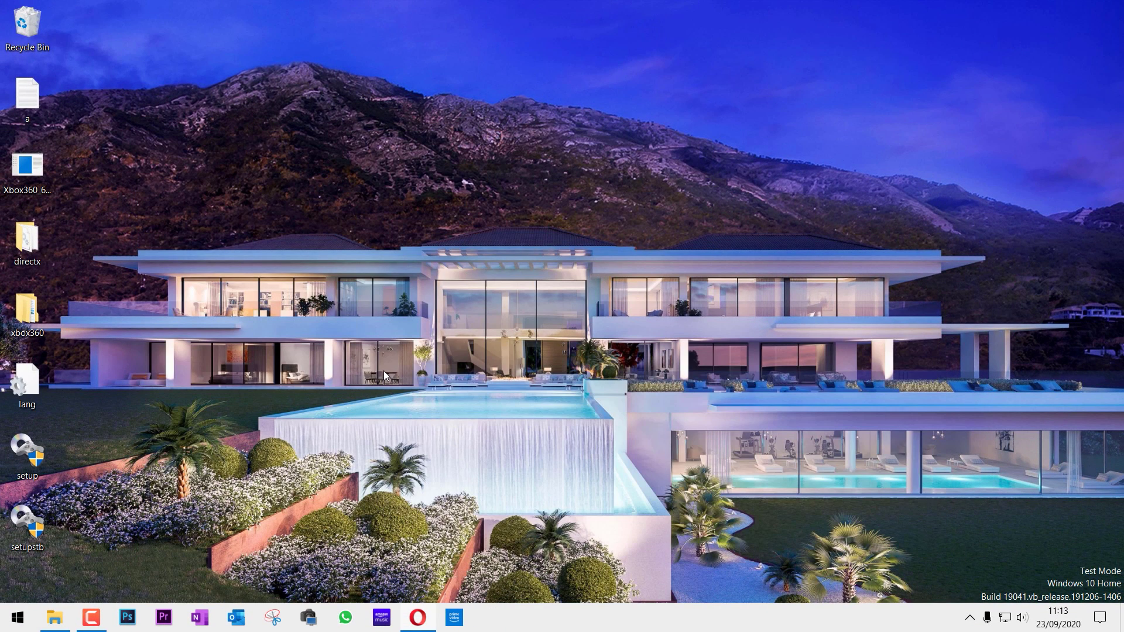
click(18, 617)
click(18, 588)
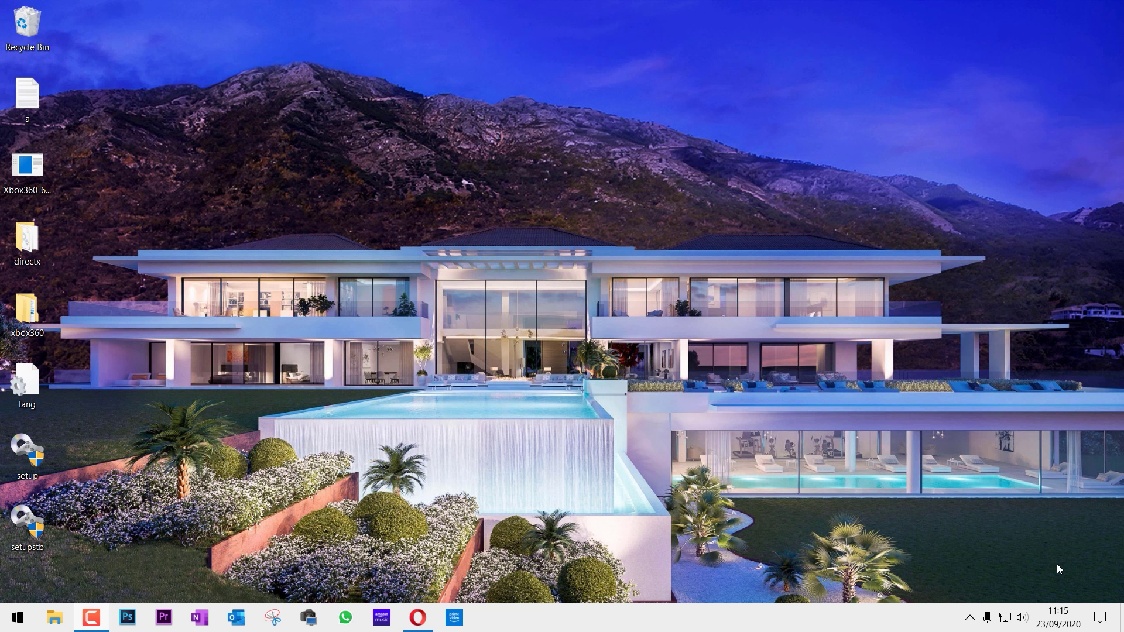
Open Device Manager and expand Xbox 360 Peripherals to reveal the Xbox 360 Wireless Receiver for Windows
right_click(17, 622)
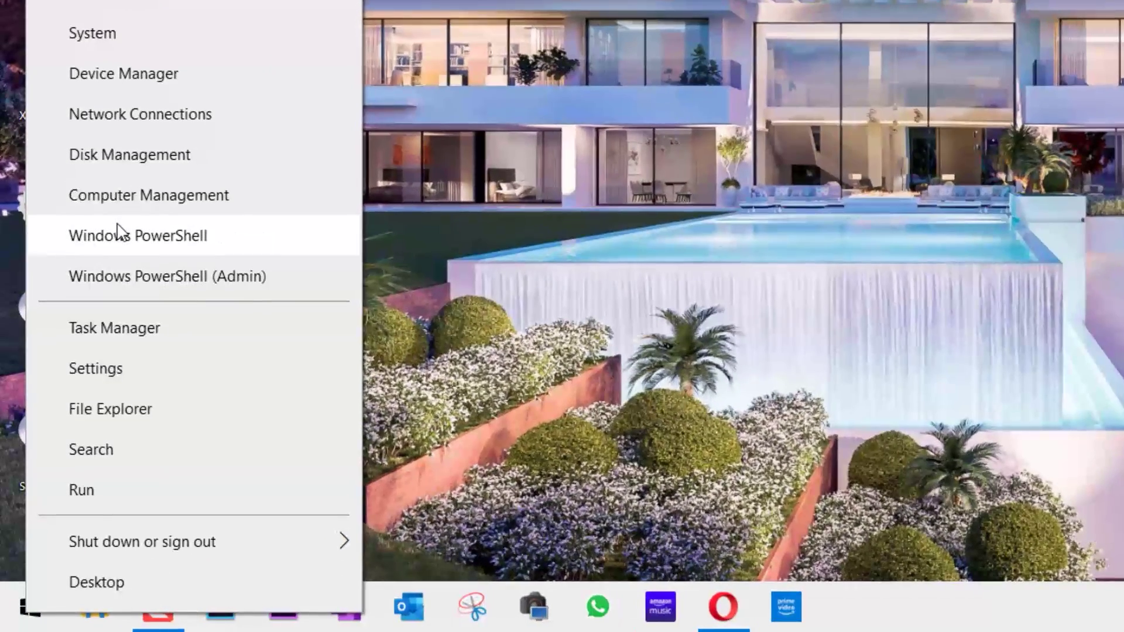
click(136, 81)
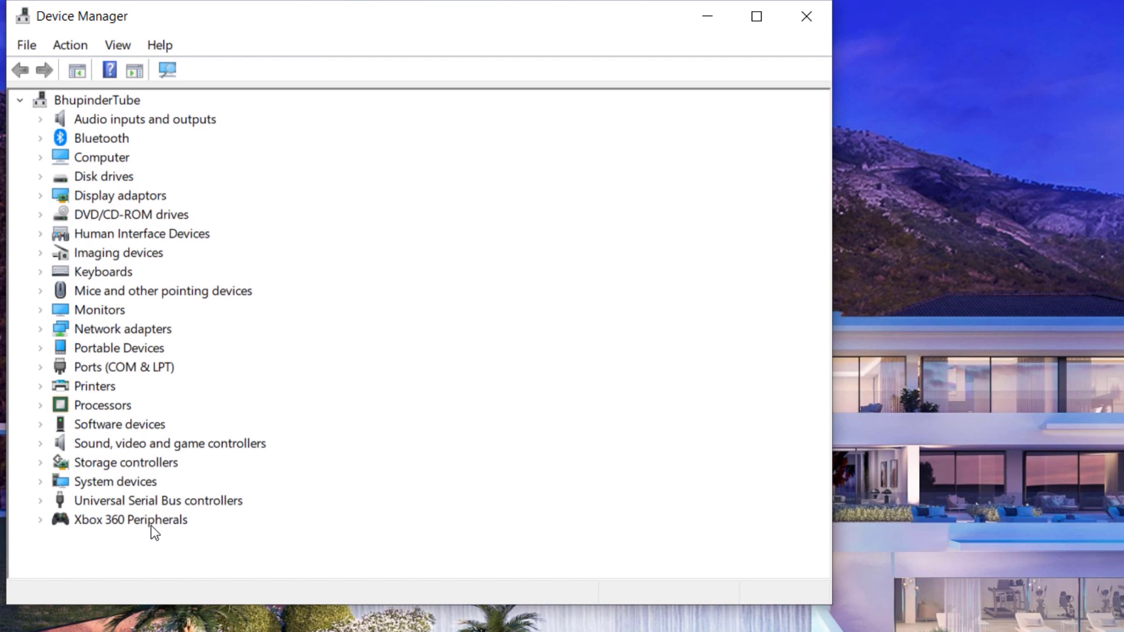
click(129, 520)
click(40, 520)
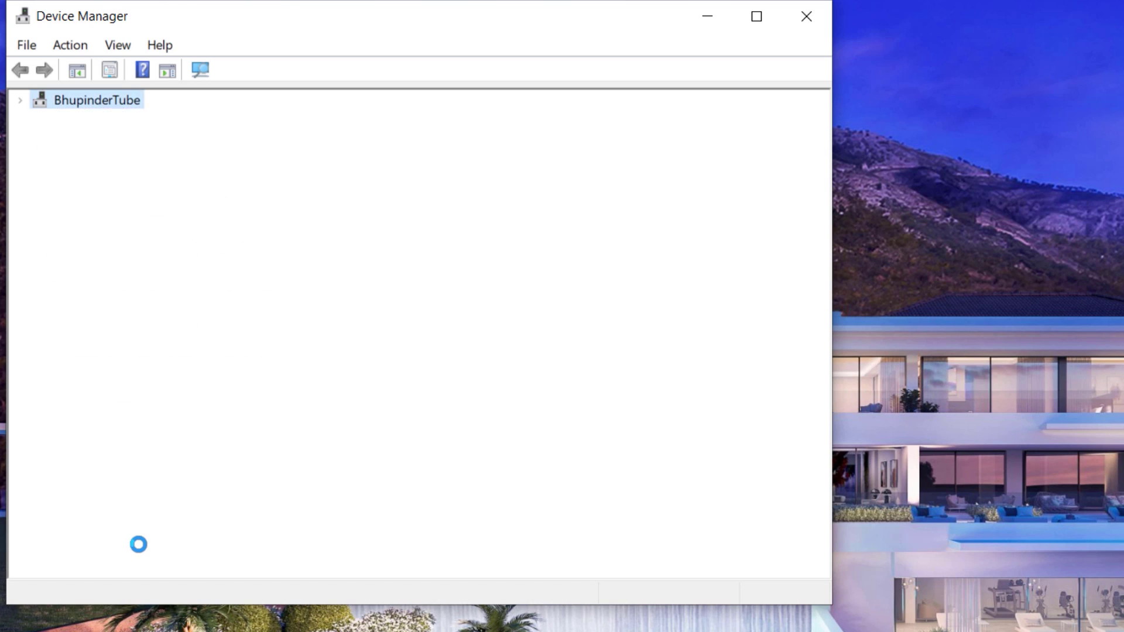
click(80, 518)
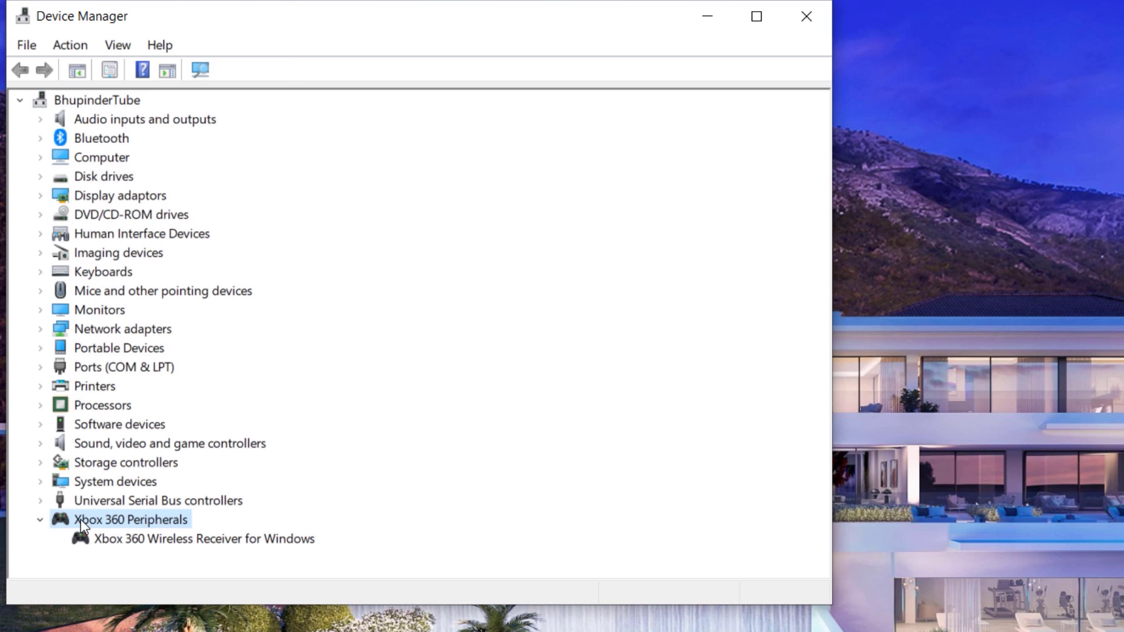